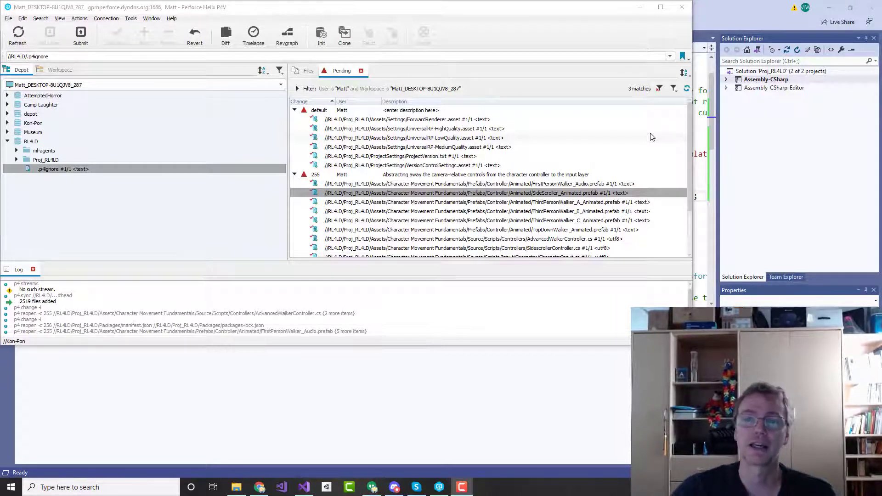
# Open the project, play-test ShowcaseScene by running the character and opening controller options, then stop Play
pyautogui.click(326, 488)
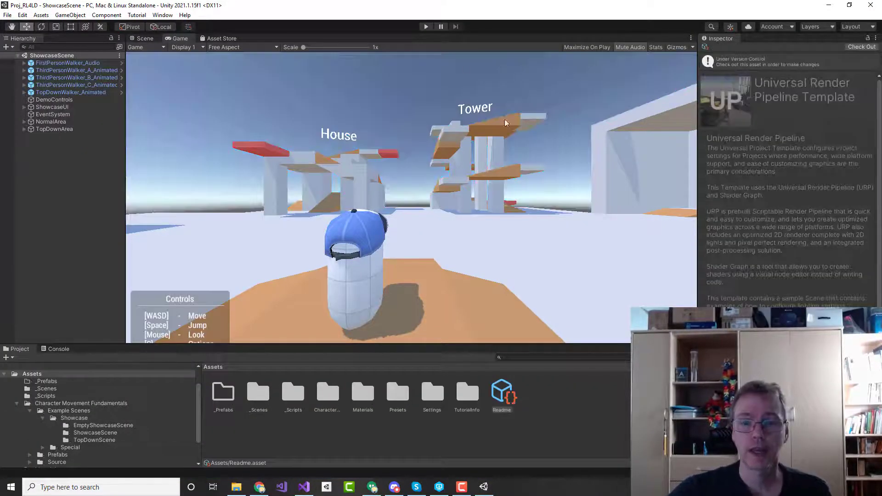
pyautogui.click(426, 26)
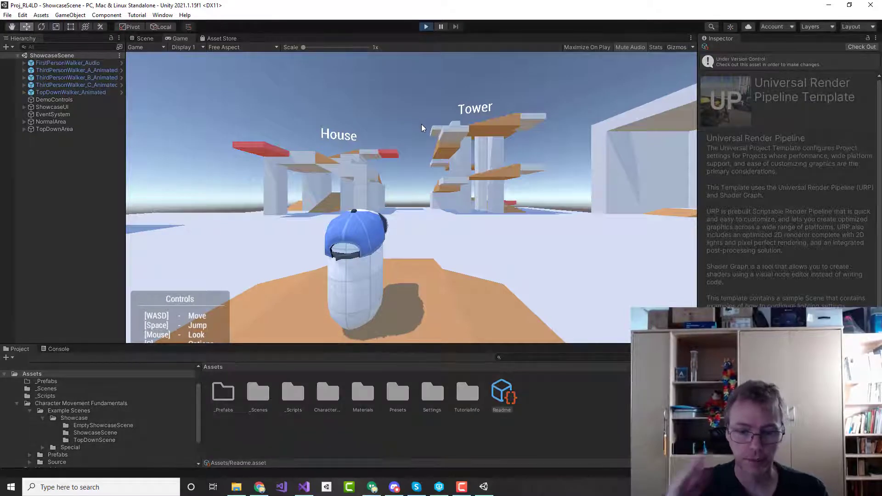
pyautogui.press('w')
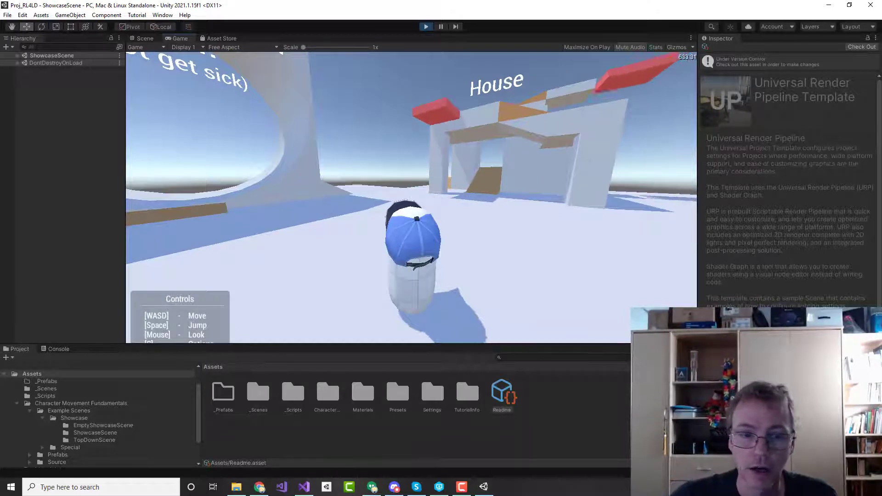
pyautogui.press('c')
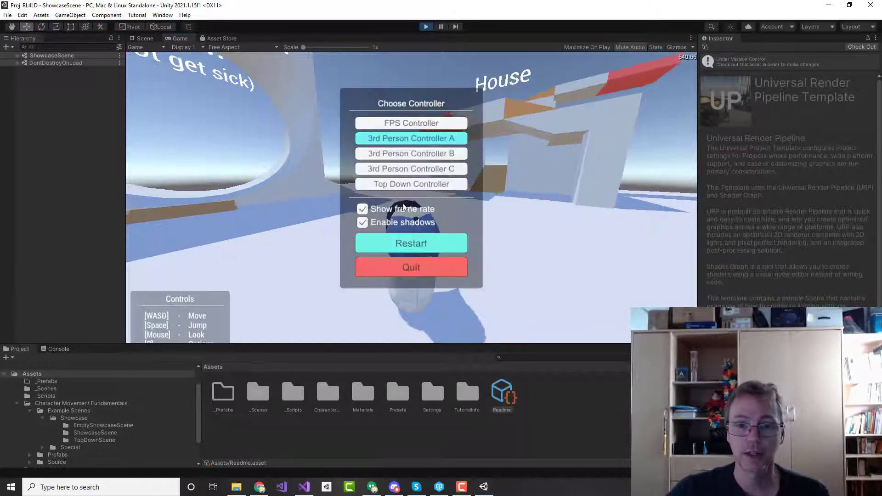
pyautogui.hotkey('ctrl', 'p')
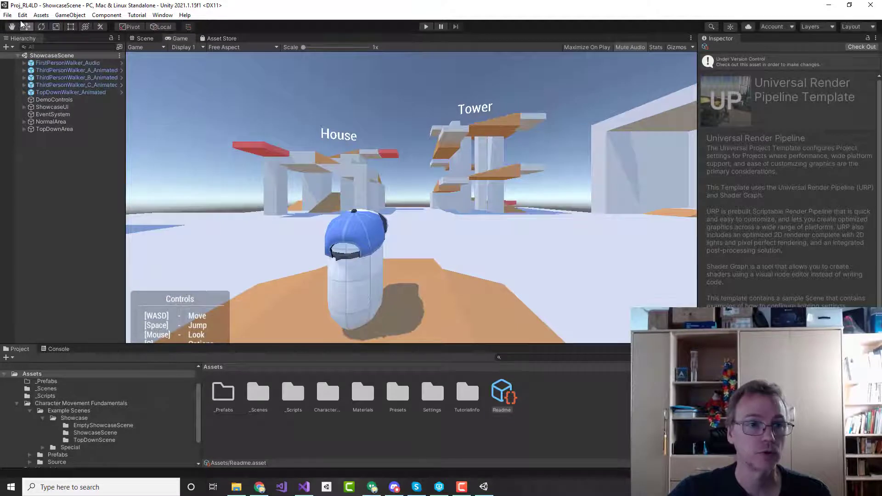
pyautogui.click(22, 15)
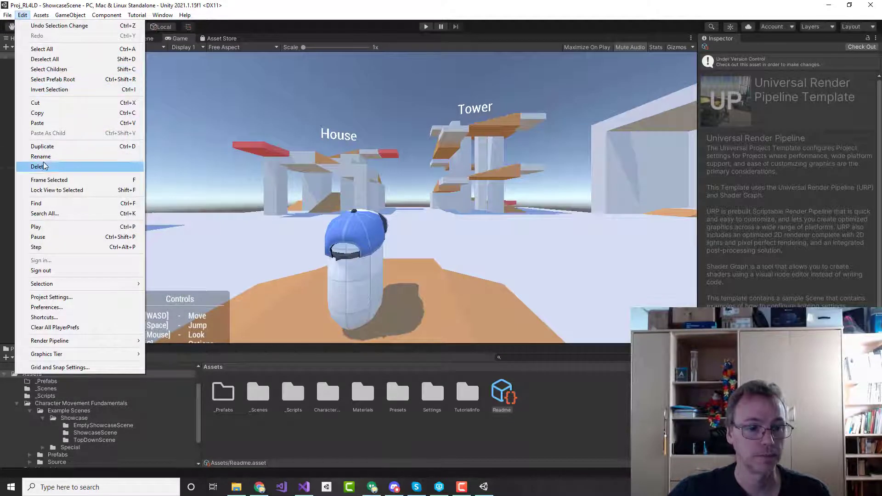
pyautogui.click(51, 296)
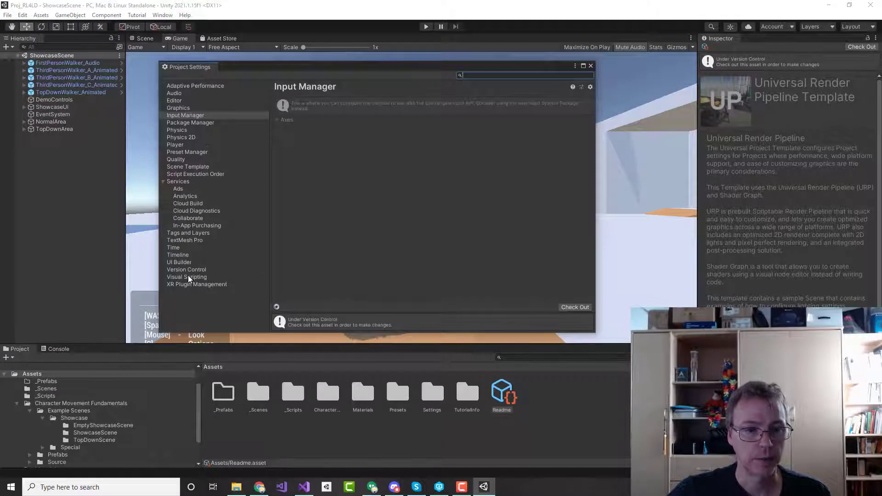
pyautogui.click(163, 182)
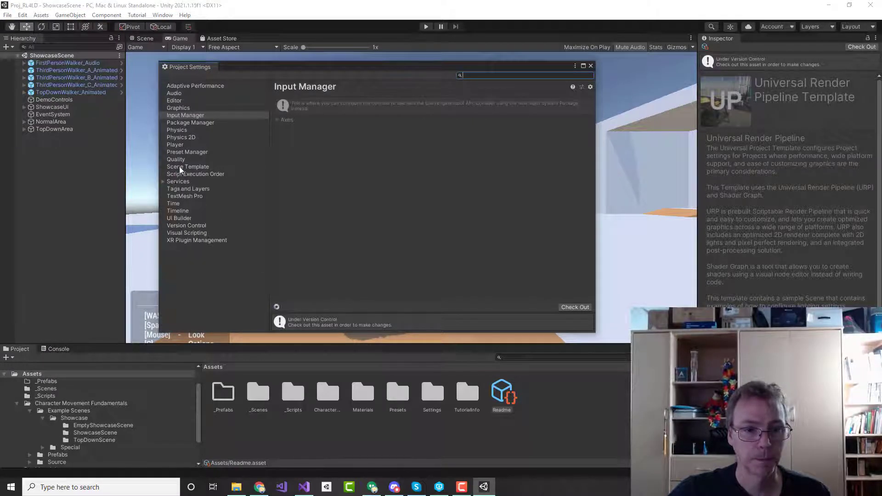
pyautogui.click(184, 225)
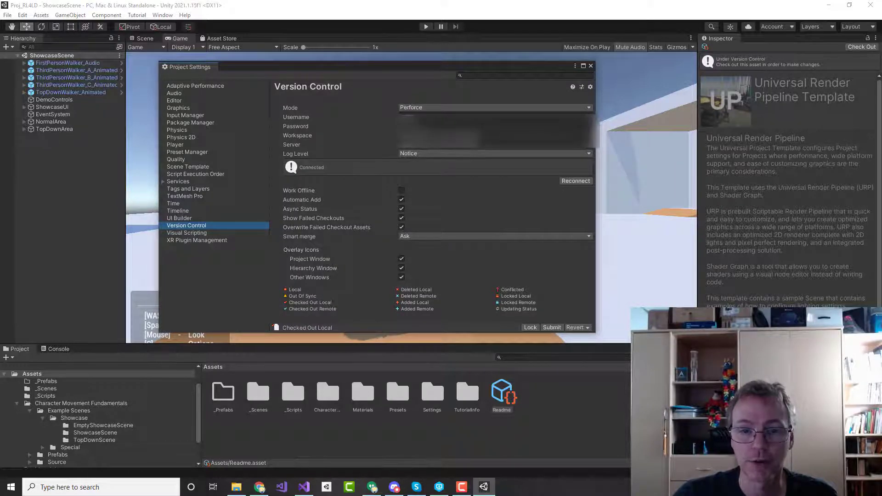
pyautogui.click(591, 65)
# Add a 3D Cube to the Hierarchy, deselect it, and return to P4V
pyautogui.rightClick(51, 152)
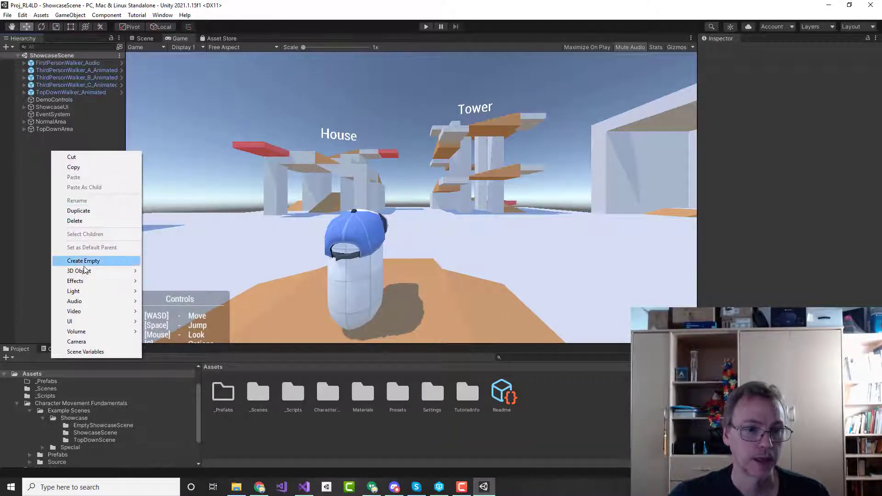
pyautogui.moveTo(87, 271)
pyautogui.click(162, 271)
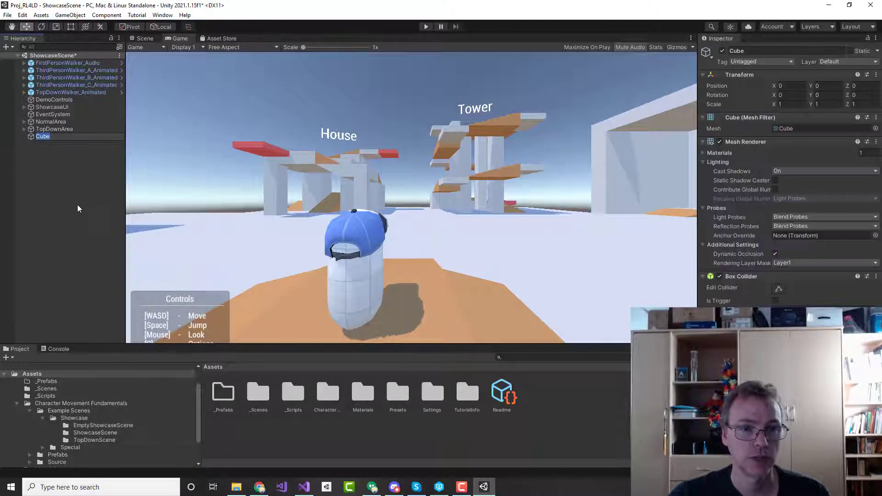
pyautogui.click(263, 180)
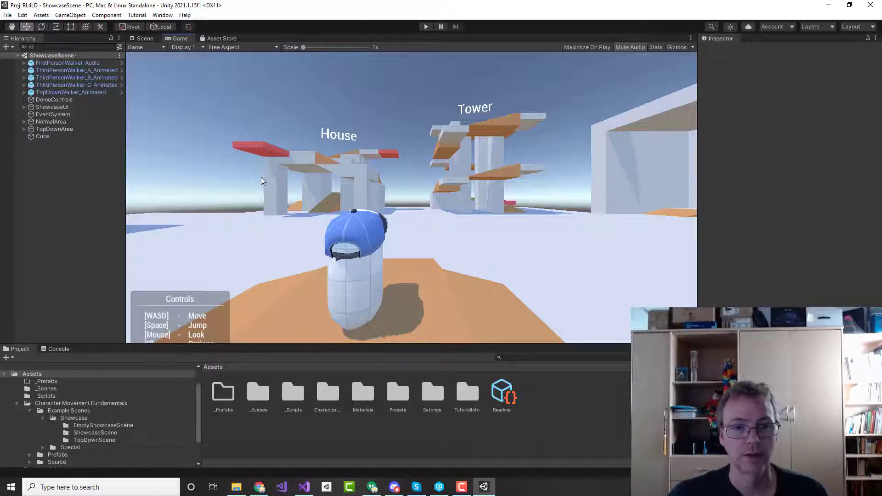
pyautogui.click(439, 487)
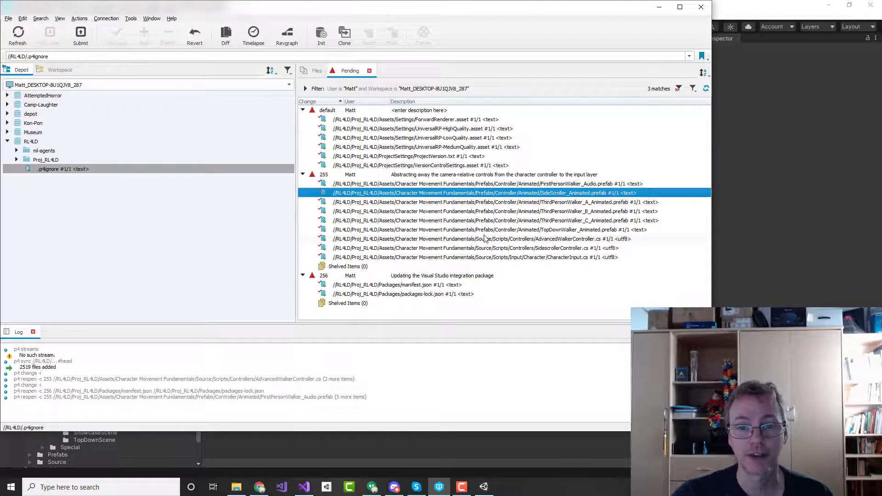
# Refresh P4V and confirm ShowcaseScene.unity is listed in the default changelist, then go back to Unity
pyautogui.click(17, 34)
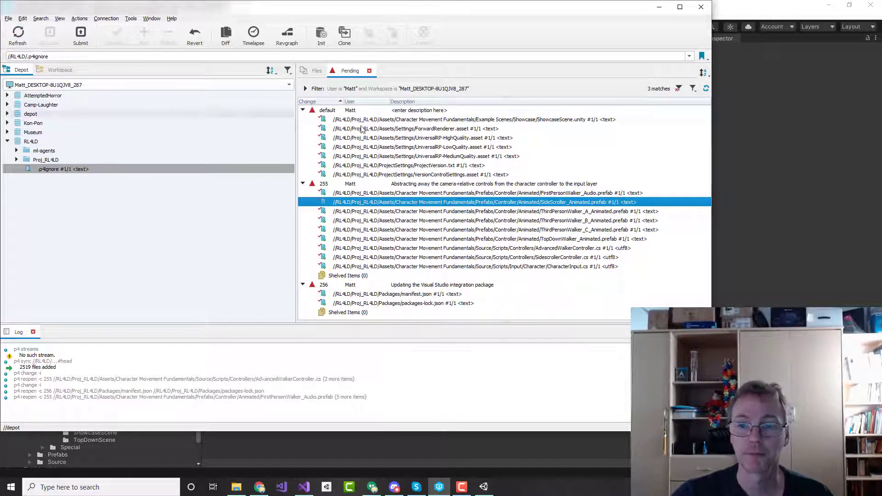
pyautogui.click(526, 120)
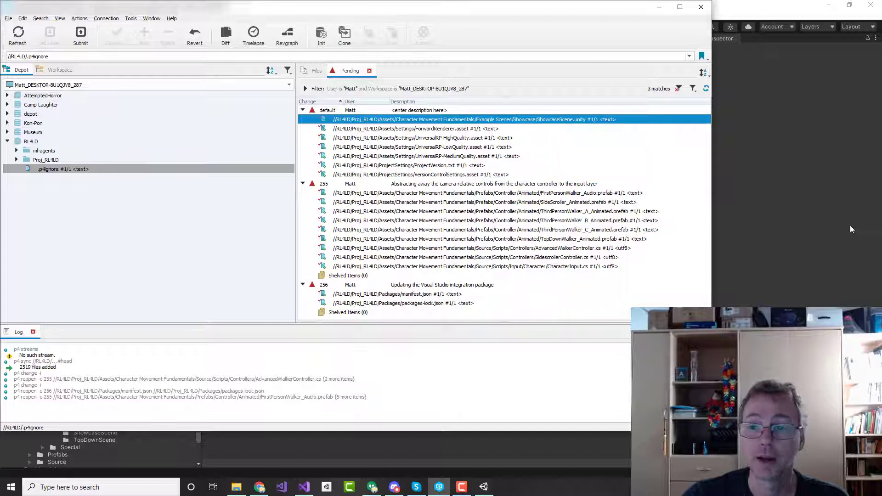
pyautogui.click(791, 22)
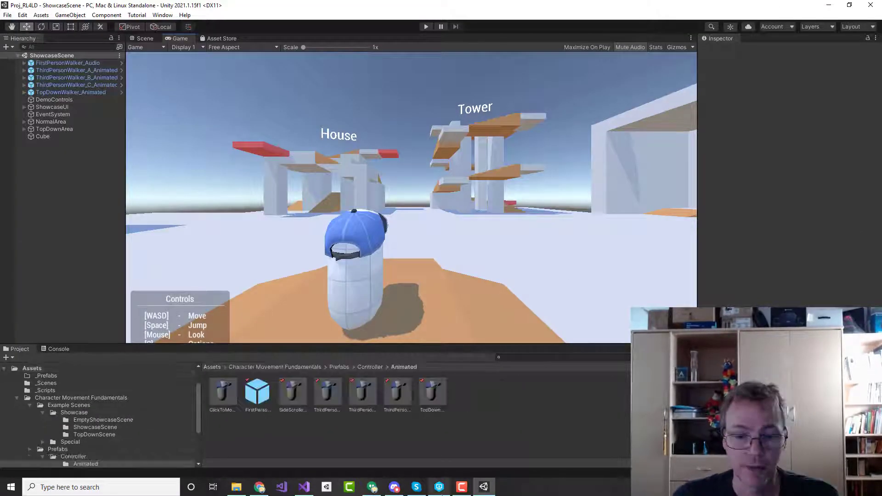
pyautogui.hotkey('alt', 'Tab')
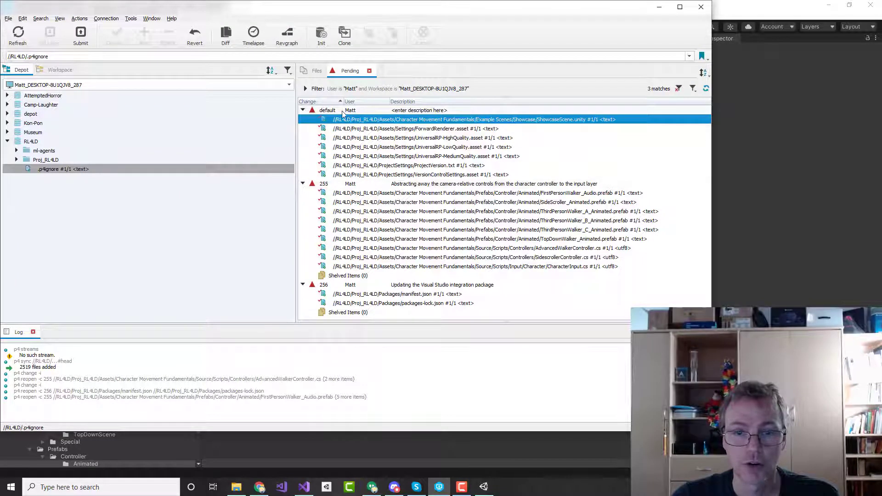
pyautogui.click(343, 111)
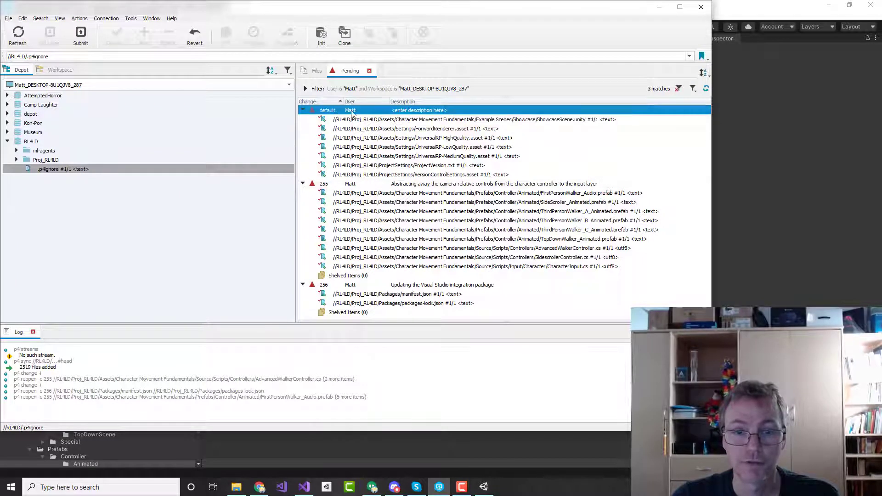
pyautogui.click(484, 488)
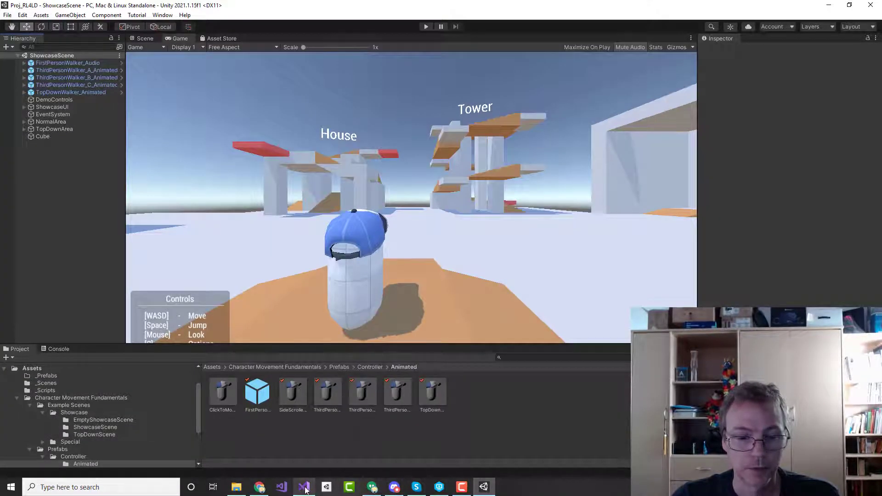
# Show DemoControls in the Inspector with its directional light and Disable Shadows script
pyautogui.moveTo(304, 490)
pyautogui.click(308, 455)
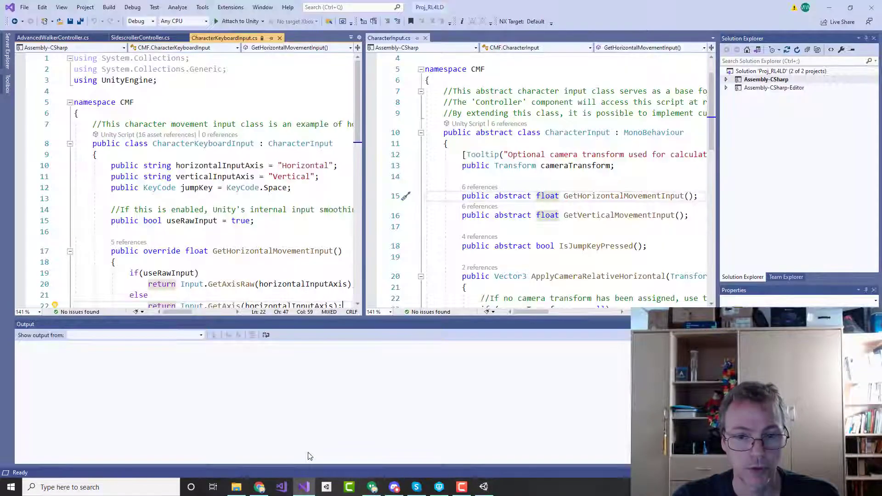
pyautogui.click(484, 487)
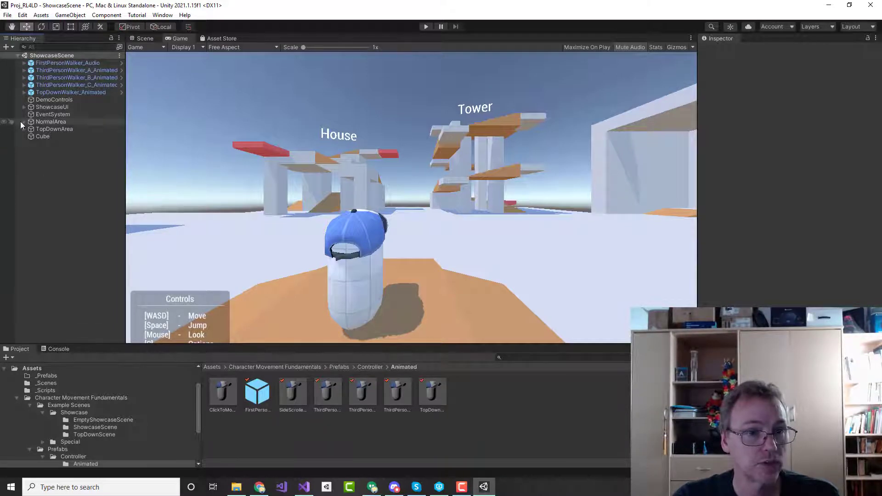
pyautogui.click(46, 99)
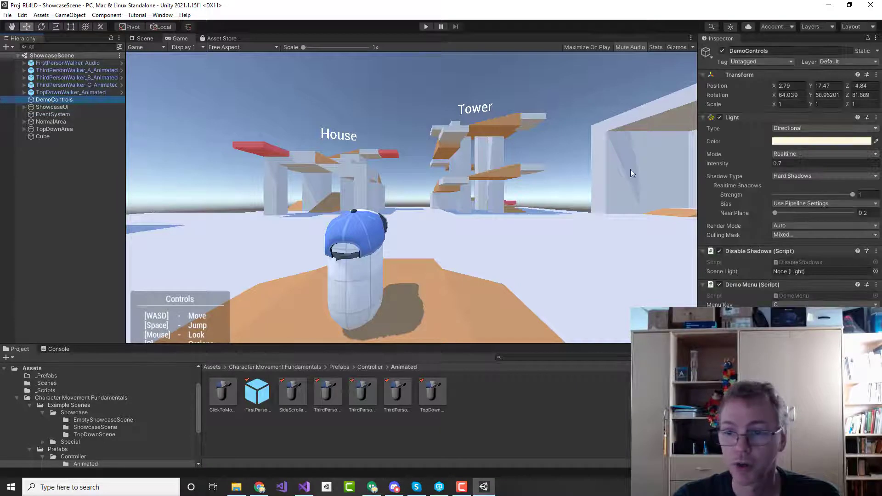
# Open DisableShadows.cs in Visual Studio and close the CharacterInput.cs tab
pyautogui.doubleClick(804, 263)
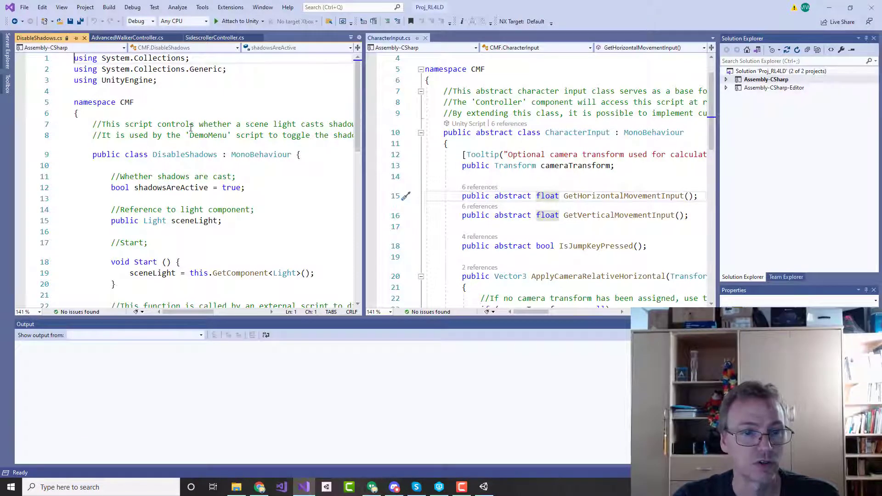
pyautogui.click(322, 166)
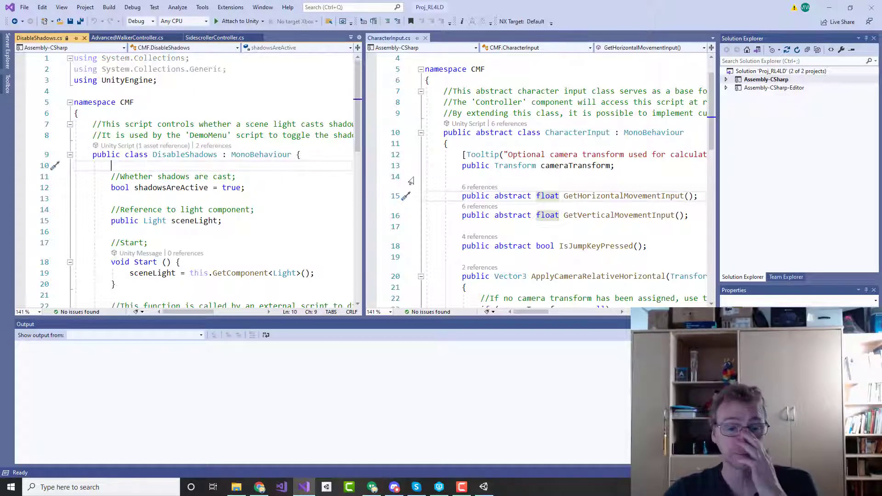
pyautogui.click(425, 38)
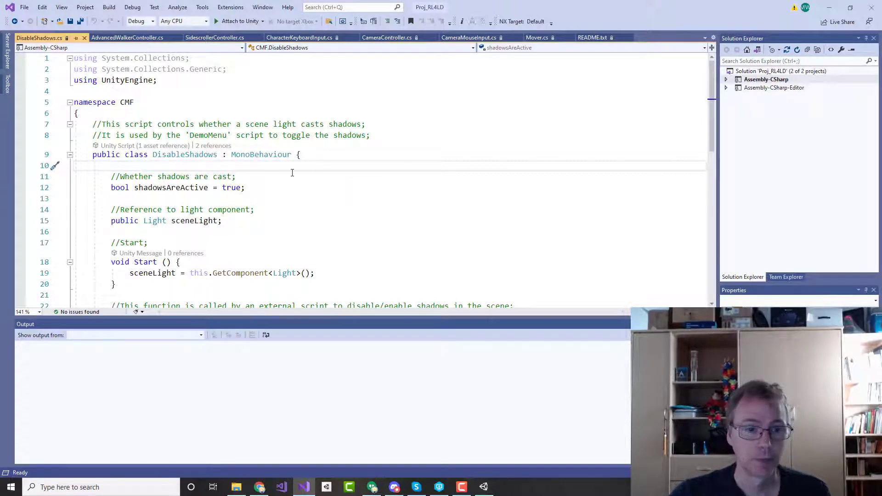
# Add the line string helloWorld = "hello world"; to the class and try saving with Ctrl+S
pyautogui.press('Return')
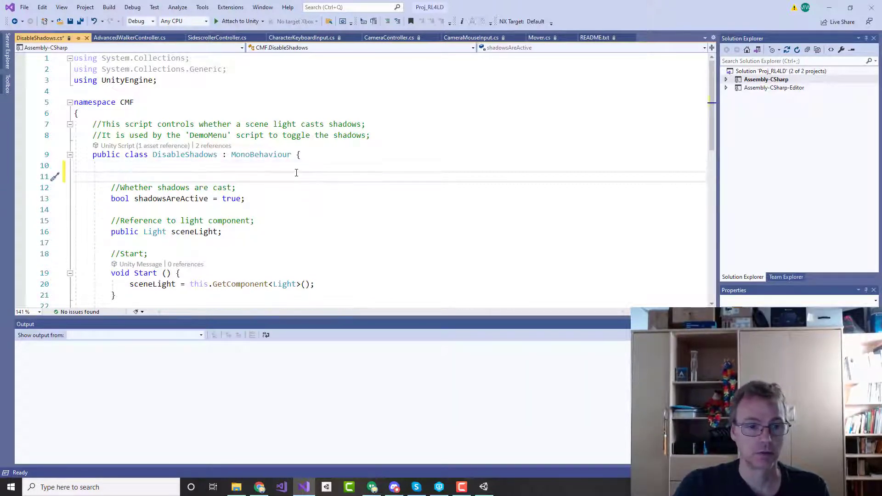
pyautogui.write('string ')
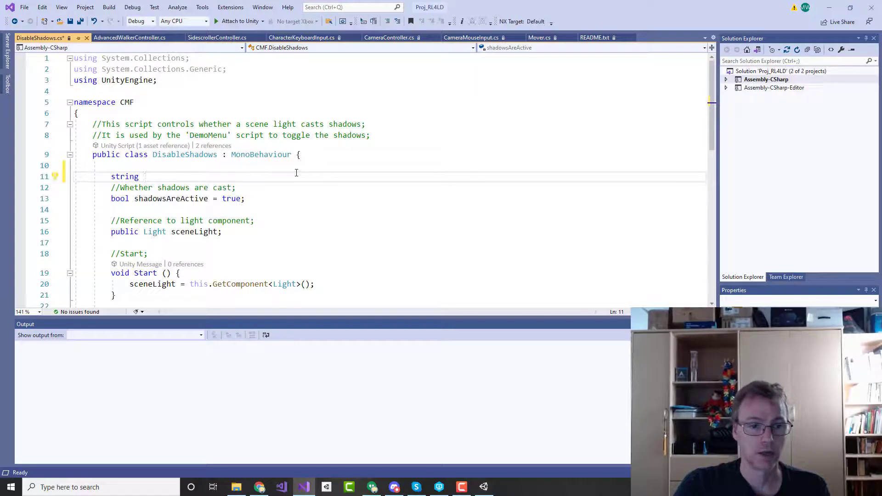
pyautogui.write('helloWorld = "helo')
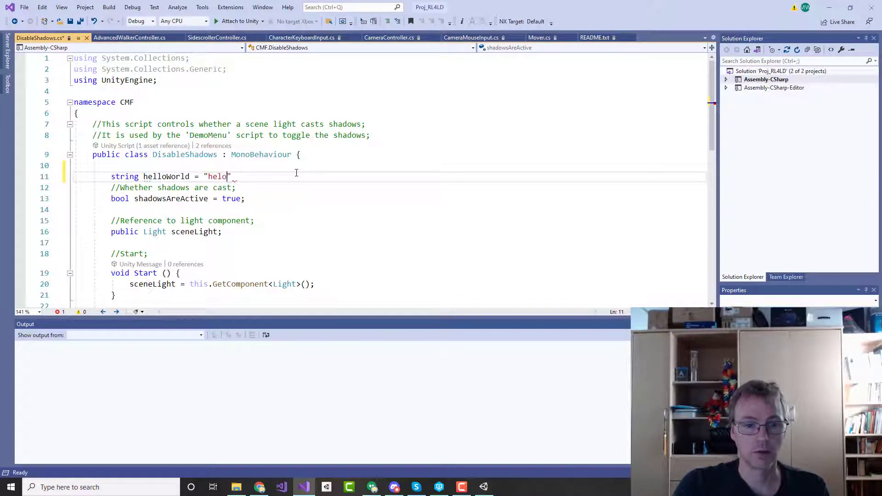
pyautogui.press('BackSpace')
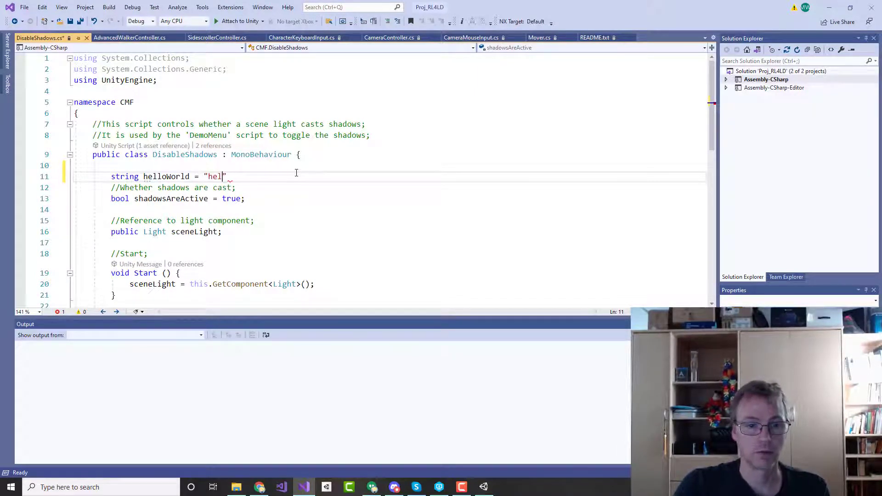
pyautogui.write('lo world";')
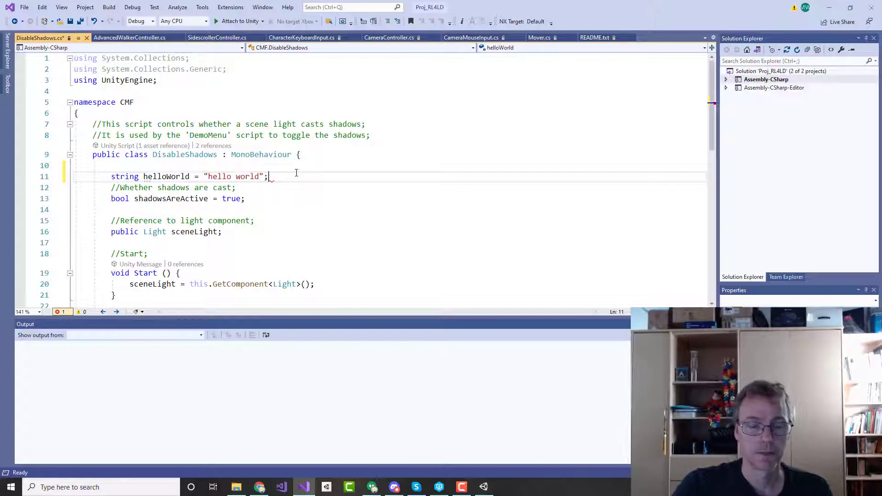
pyautogui.press('Return')
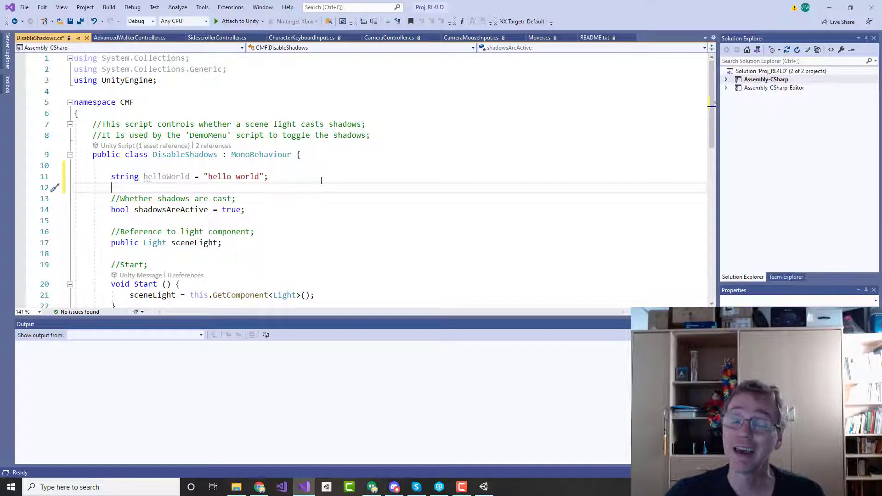
pyautogui.hotkey('ctrl', 's')
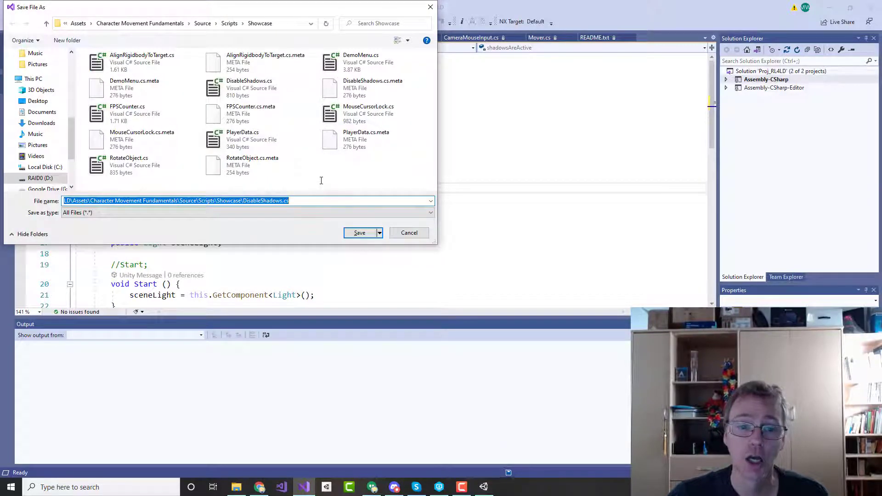
# Check DisableShadows.cs out from Helix Core and acknowledge the checkout message
pyautogui.moveTo(250, 9); pyautogui.dragTo(534, 95)
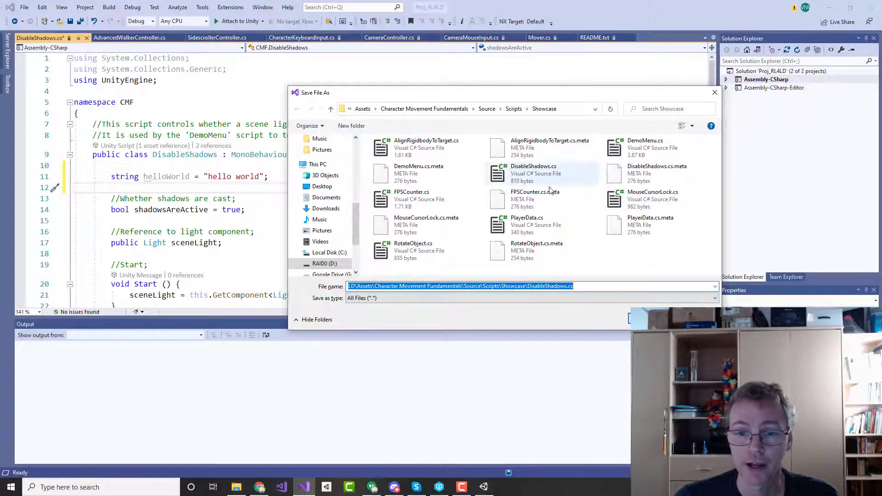
pyautogui.rightClick(522, 175)
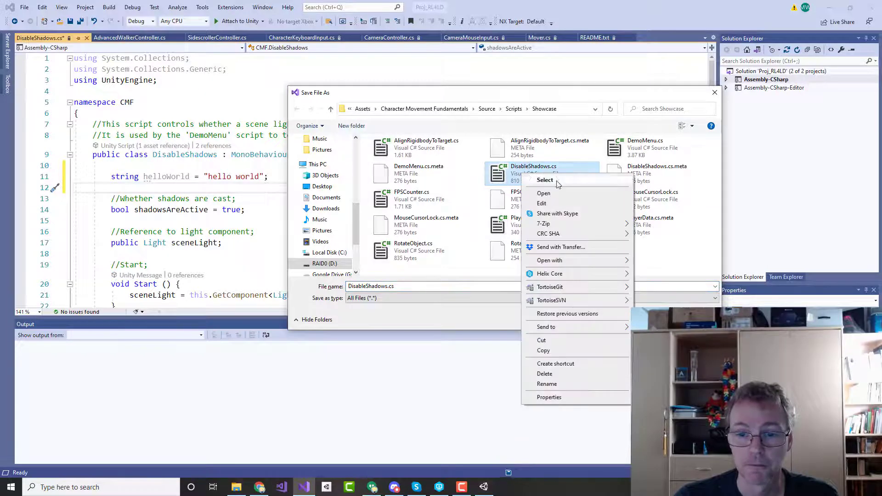
pyautogui.moveTo(566, 276)
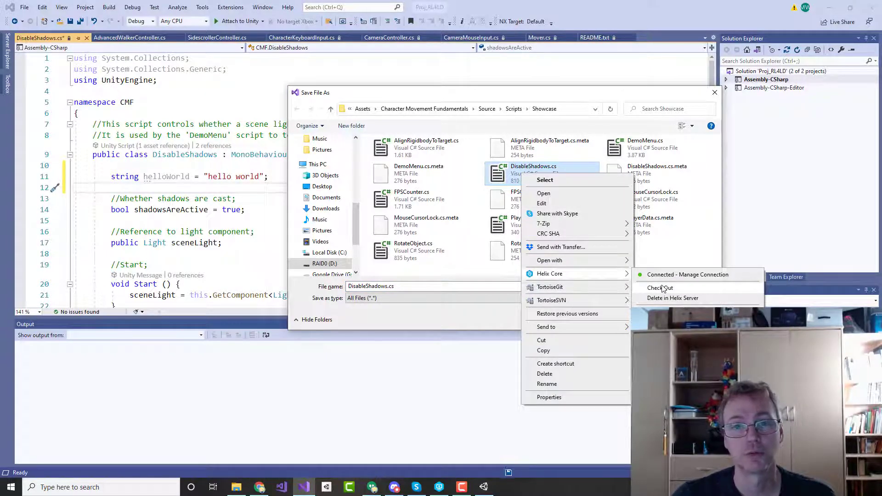
pyautogui.click(662, 288)
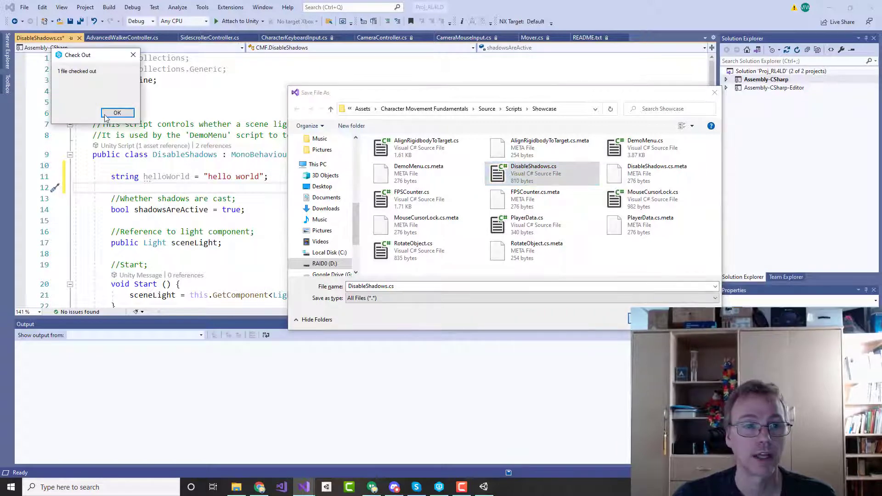
pyautogui.click(117, 113)
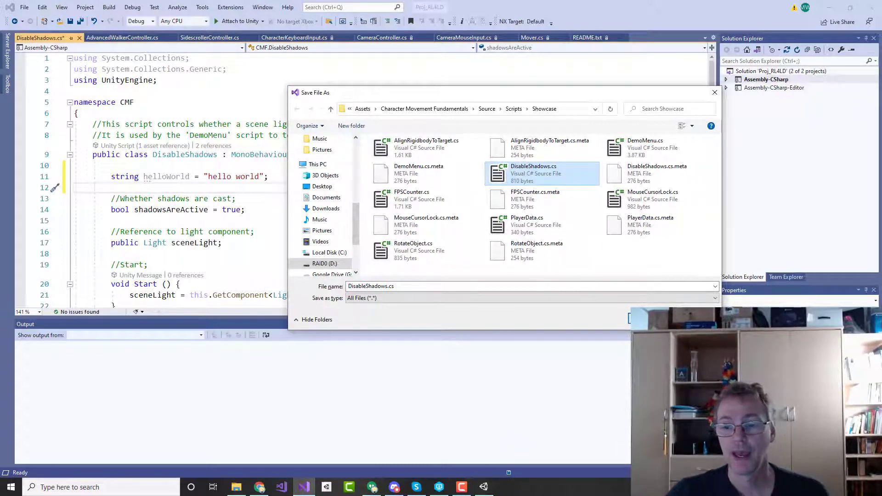
# Dismiss the Save File As prompt and save the helloWorld edit to DisableShadows.cs
pyautogui.press('Escape')
pyautogui.click(400, 198)
pyautogui.hotkey('ctrl', 's')
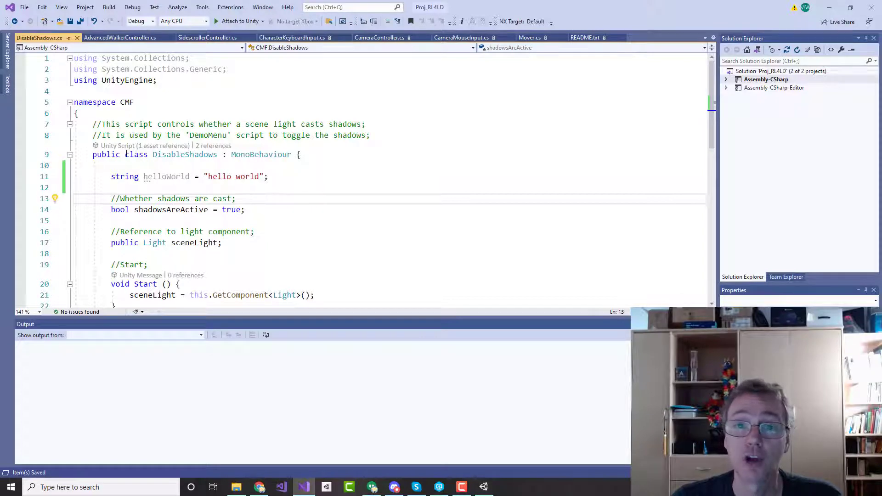
# Close DisableShadows.cs and review the DisableShadows.cs and ShowcaseScene.unity entries in P4V's default changelist
pyautogui.click(78, 38)
pyautogui.click(439, 486)
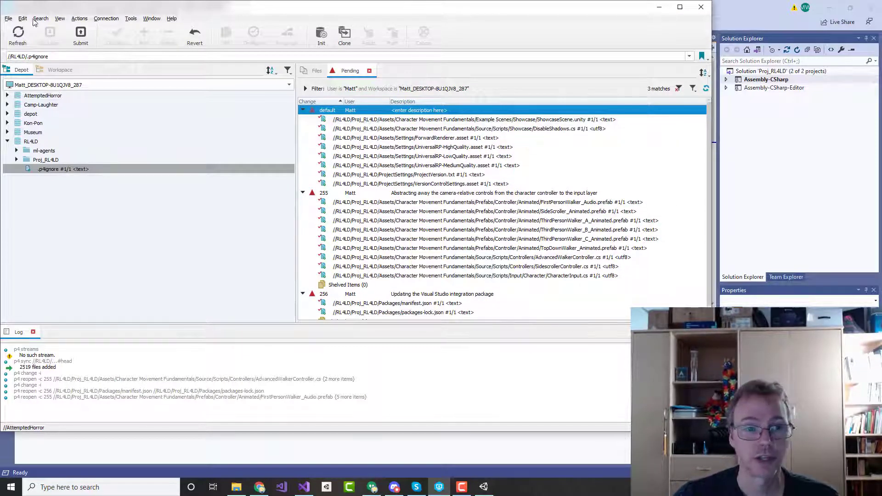
pyautogui.click(541, 129)
pyautogui.click(545, 120)
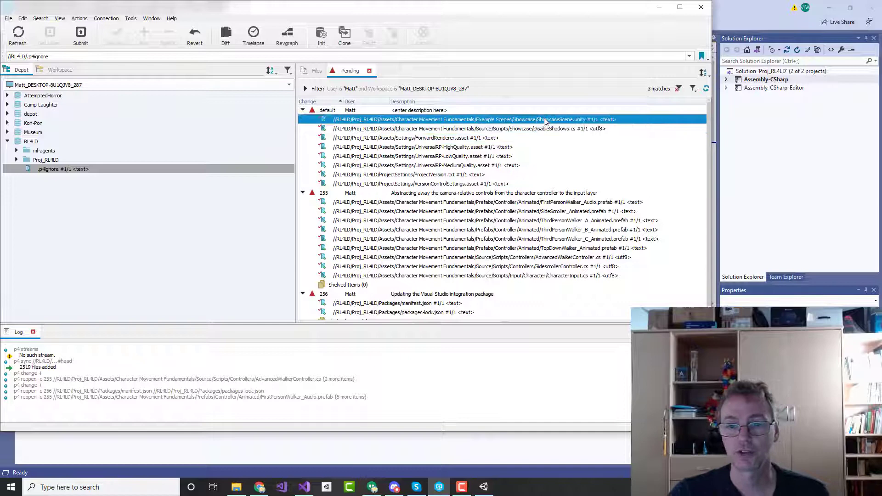
# Close the Unity editor and then Visual Studio
pyautogui.click(483, 487)
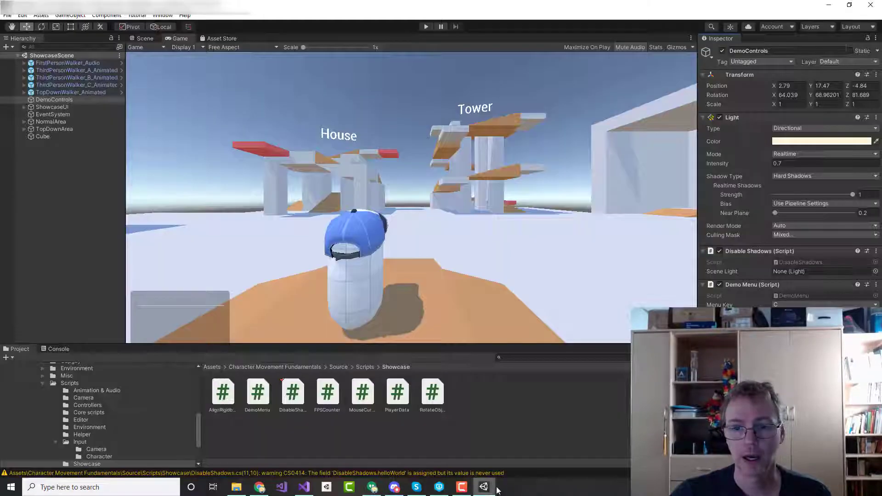
pyautogui.click(872, 6)
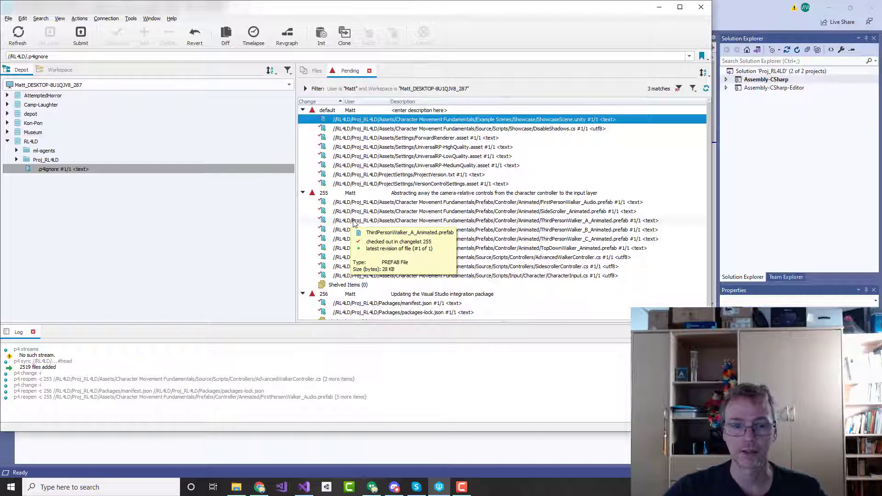
pyautogui.click(304, 487)
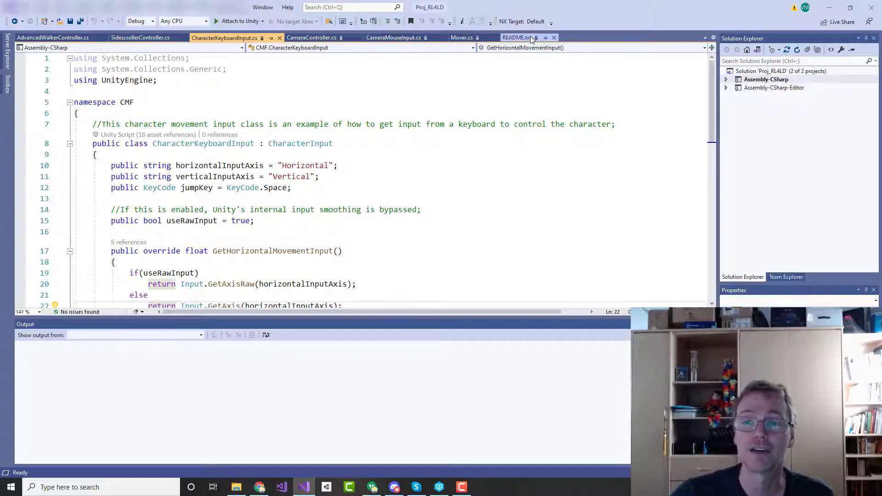
pyautogui.click(873, 7)
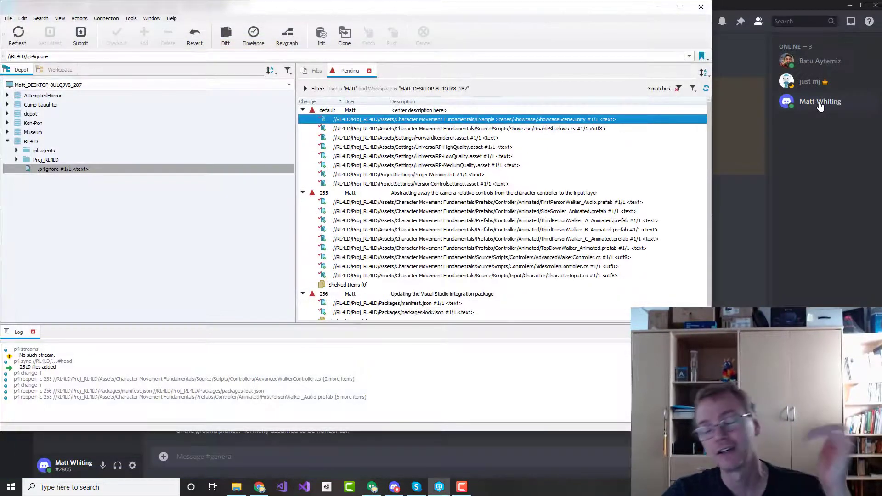
# Revert ShowcaseScene.unity and DisableShadows.cs in P4V, also deleting files open for add
pyautogui.click(680, 6)
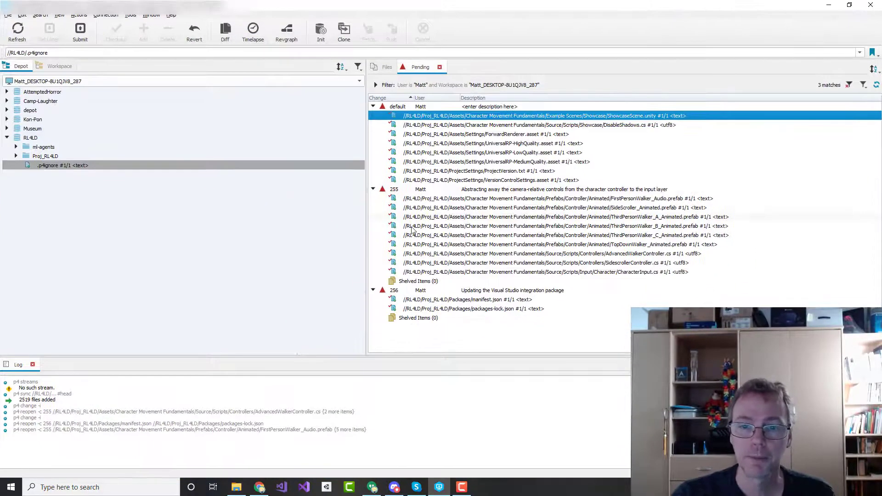
pyautogui.click(21, 39)
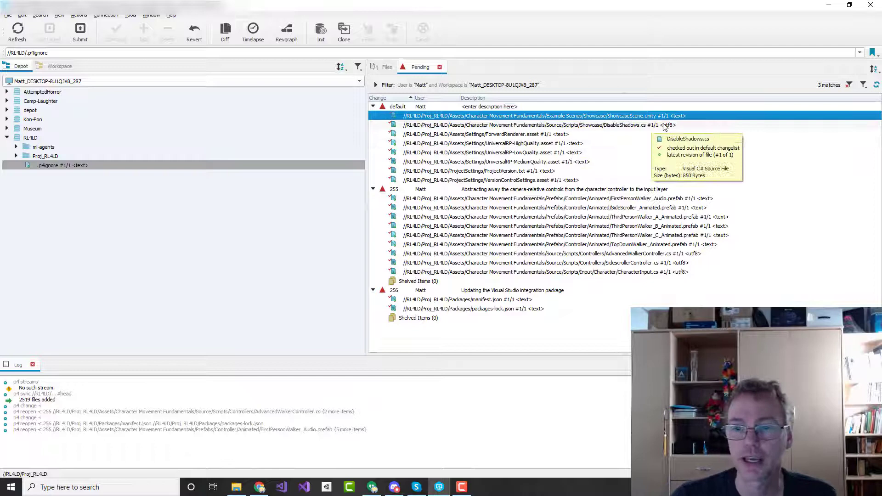
pyautogui.keyDown('shift'); pyautogui.click(629, 125); pyautogui.keyUp('shift')
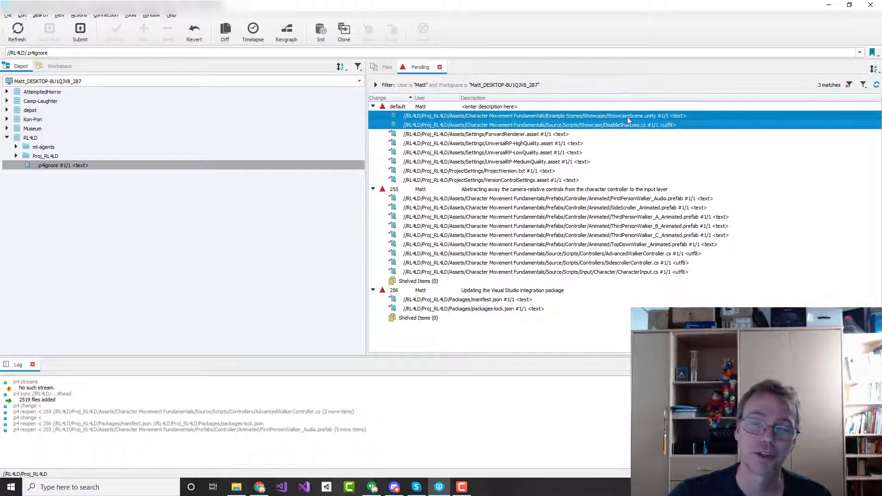
pyautogui.rightClick(628, 116)
pyautogui.click(652, 172)
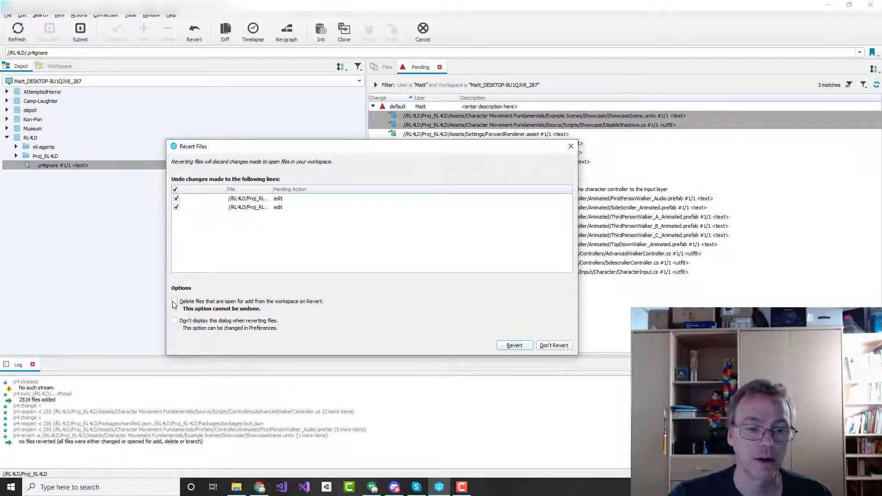
pyautogui.click(174, 302)
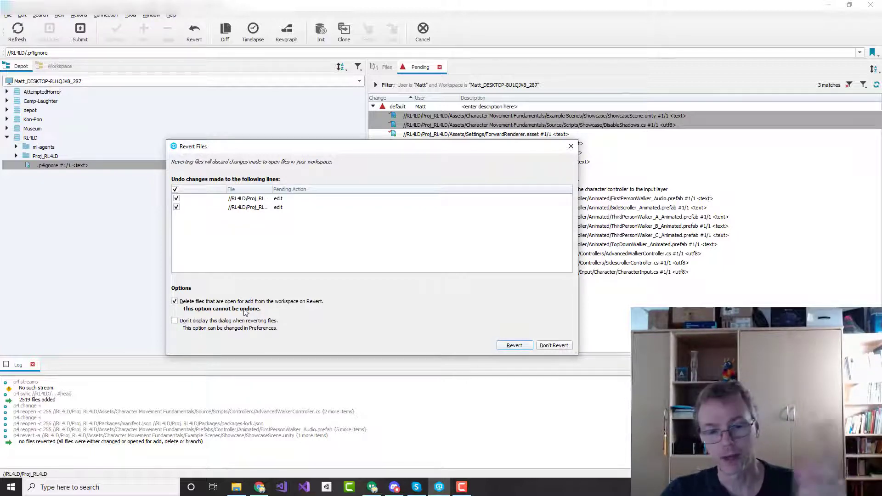
pyautogui.click(513, 346)
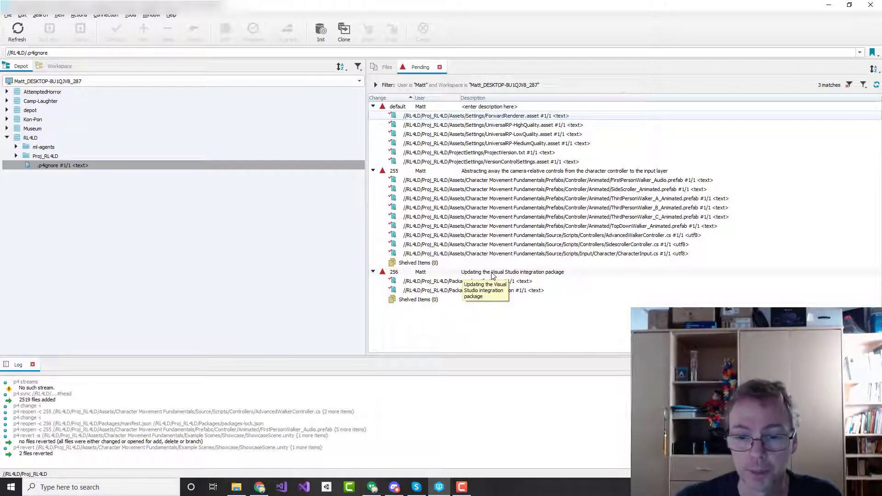
pyautogui.click(544, 172)
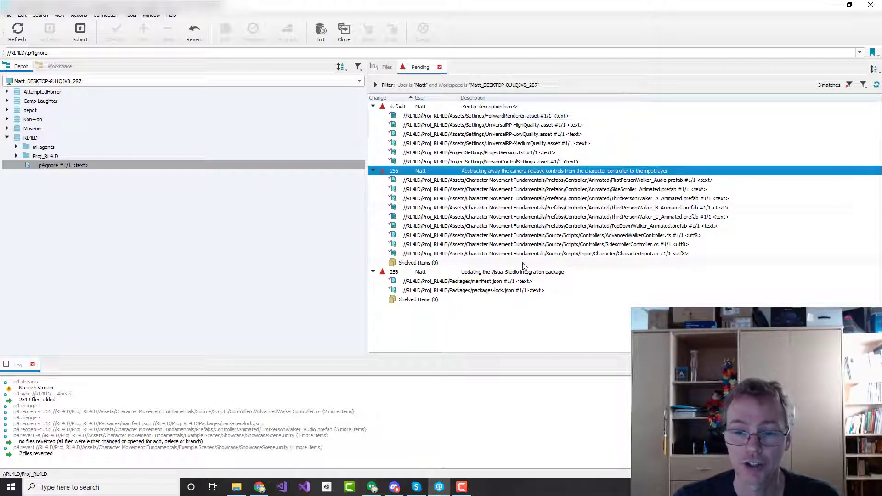
pyautogui.click(521, 274)
pyautogui.click(560, 174)
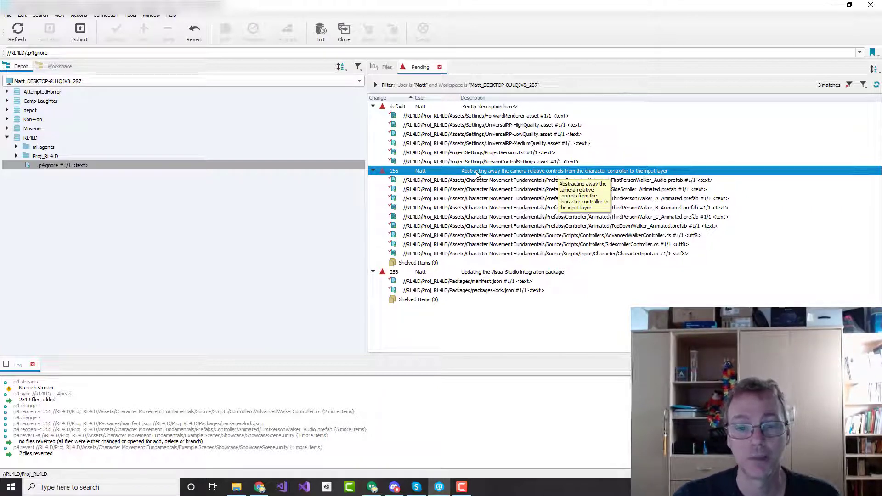
pyautogui.click(661, 182)
pyautogui.keyDown('shift'); pyautogui.click(643, 253); pyautogui.keyUp('shift')
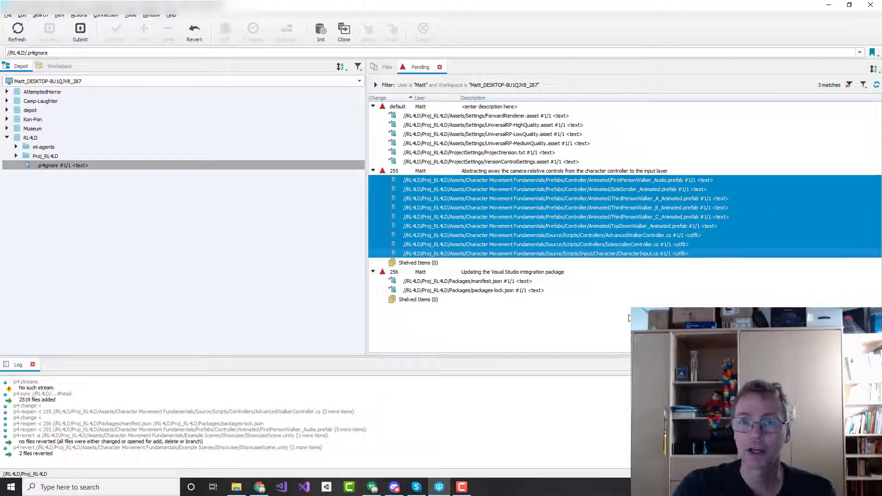
pyautogui.click(634, 245)
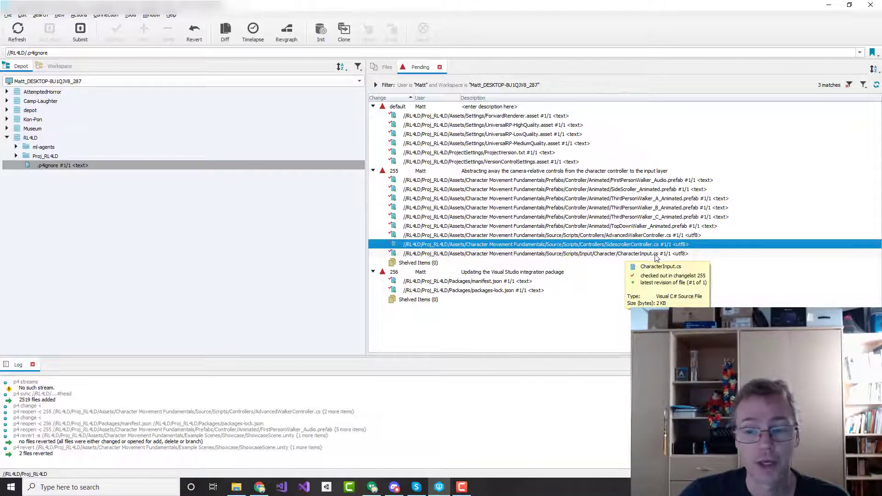
pyautogui.click(612, 236)
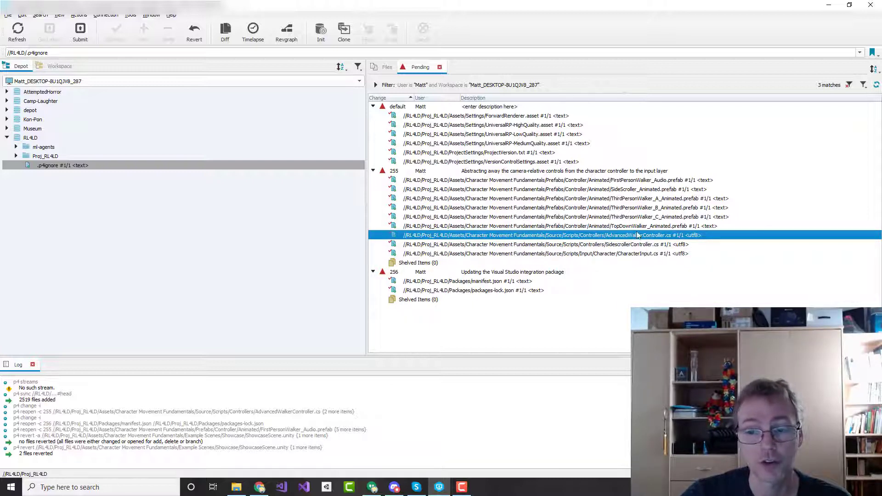
pyautogui.click(631, 254)
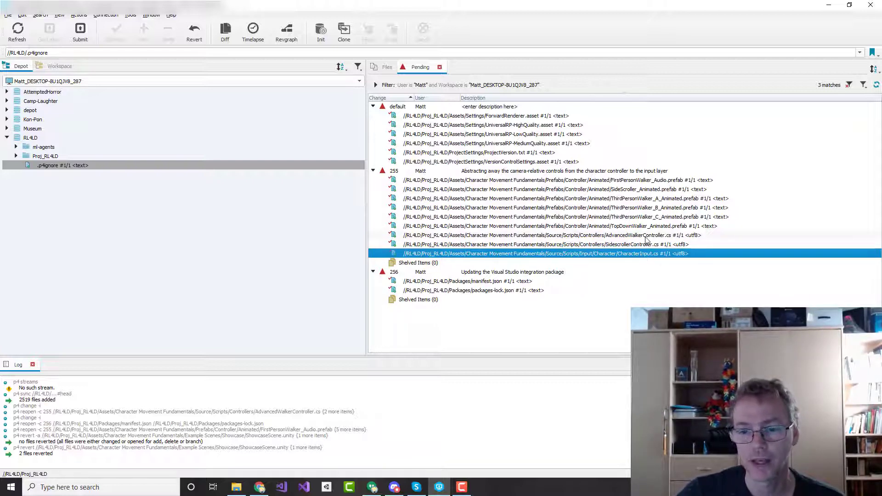
pyautogui.click(671, 226)
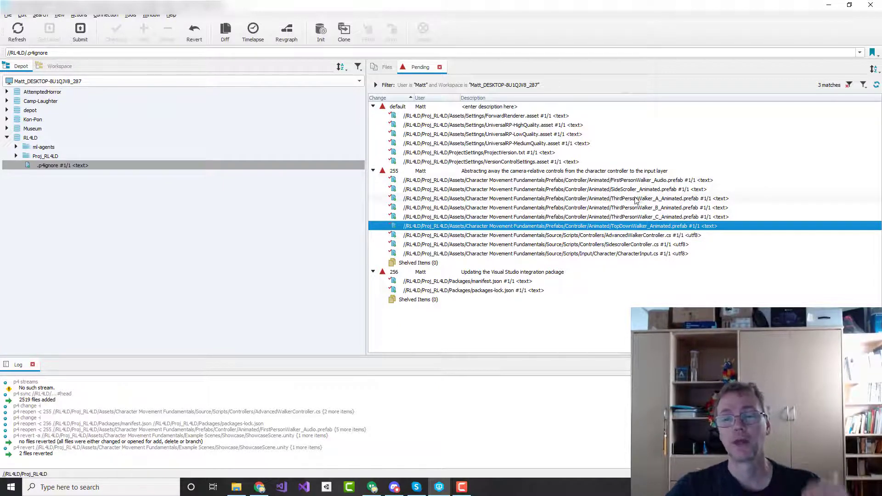
pyautogui.click(636, 235)
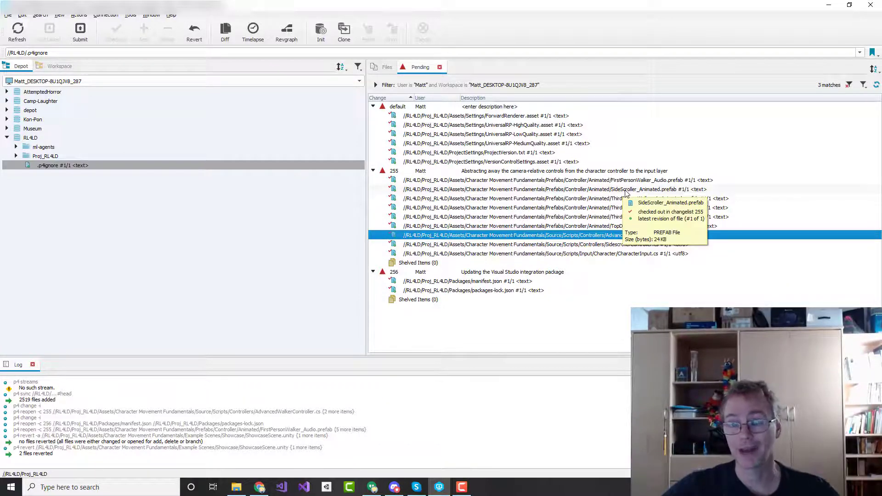
pyautogui.click(606, 255)
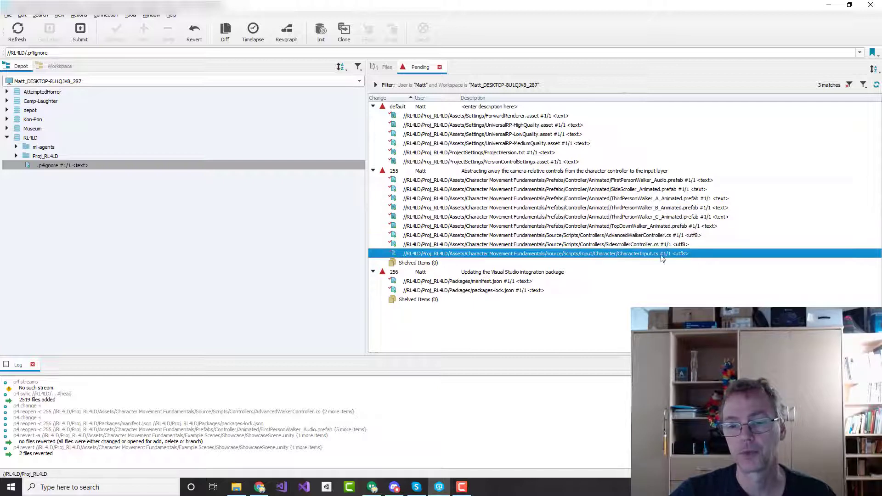
pyautogui.click(515, 172)
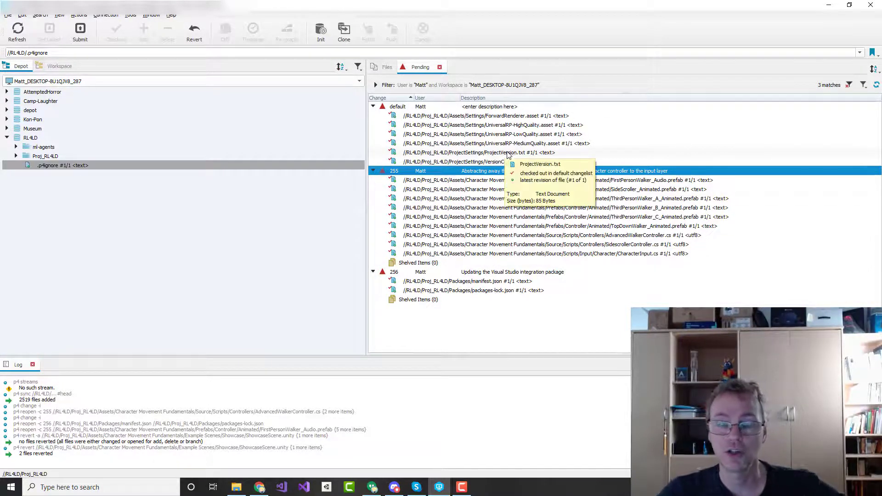
# Select ForwardRenderer.asset through ProjectVersion.txt in the default changelist, excluding VersionControlSettings.asset
pyautogui.click(403, 107)
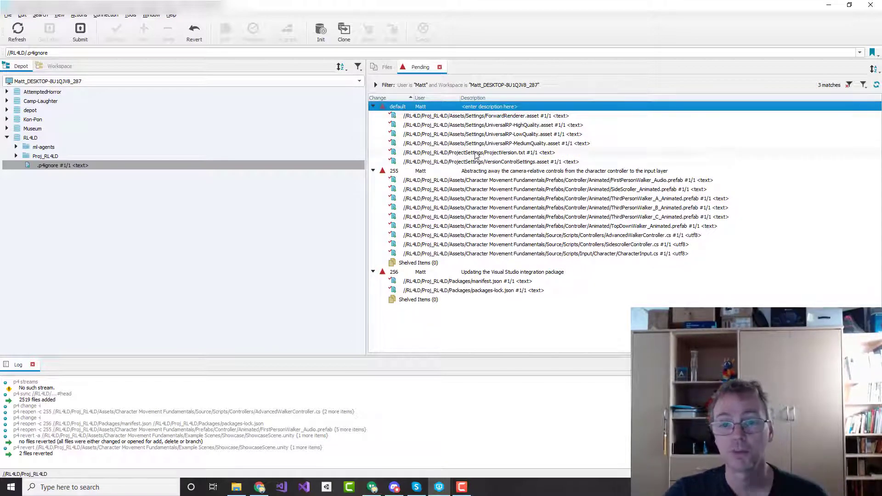
pyautogui.click(518, 117)
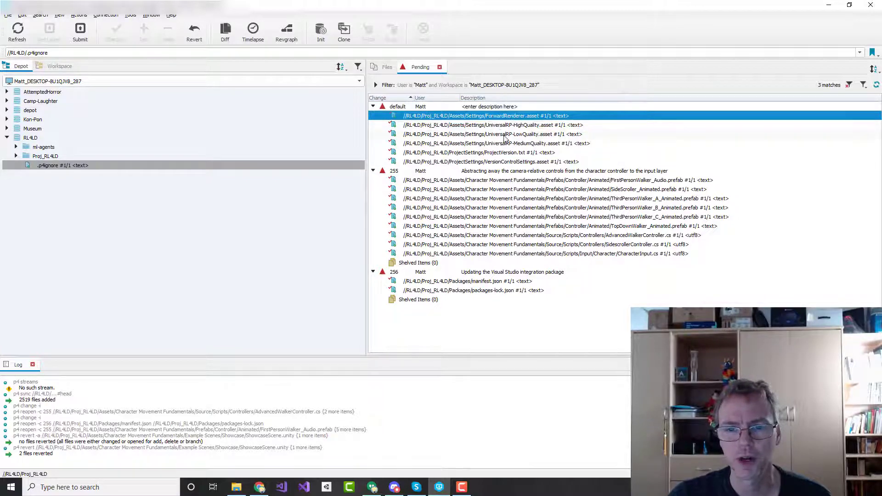
pyautogui.keyDown('shift'); pyautogui.click(503, 154); pyautogui.keyUp('shift')
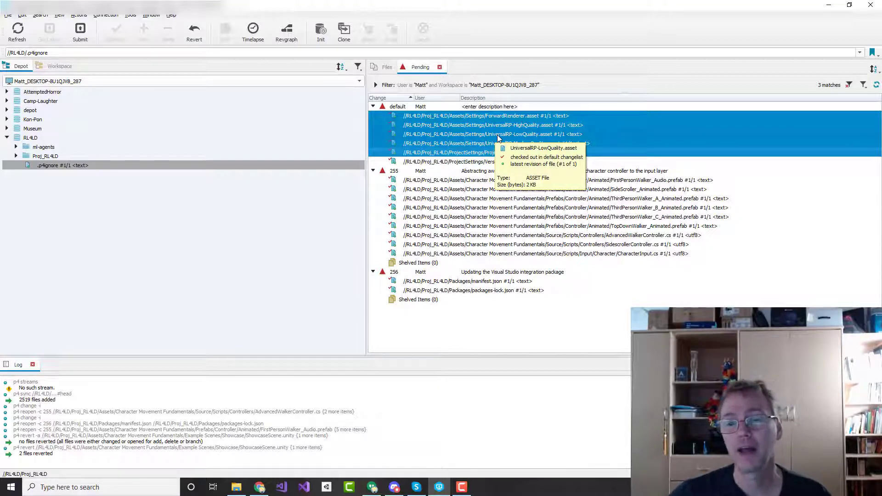
# Move the five selected upgrade files into new changelist 257 'Upgrading Unity', then expand it to check them
pyautogui.rightClick(499, 138)
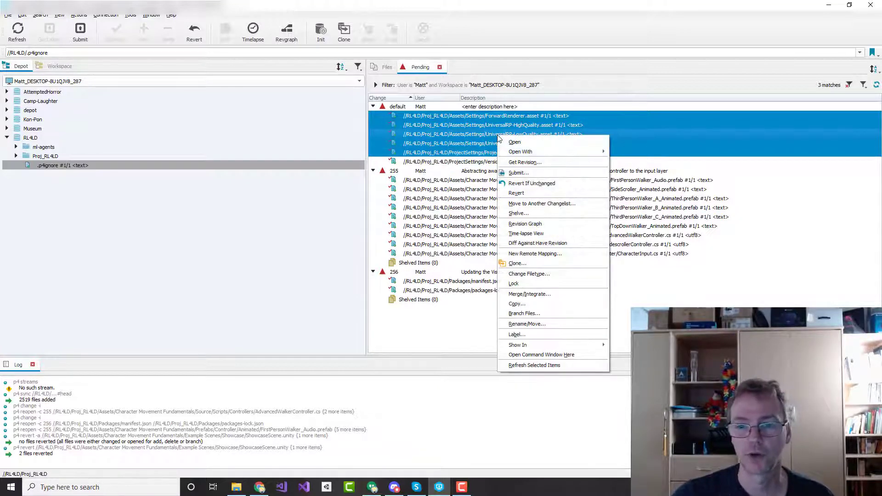
pyautogui.click(545, 203)
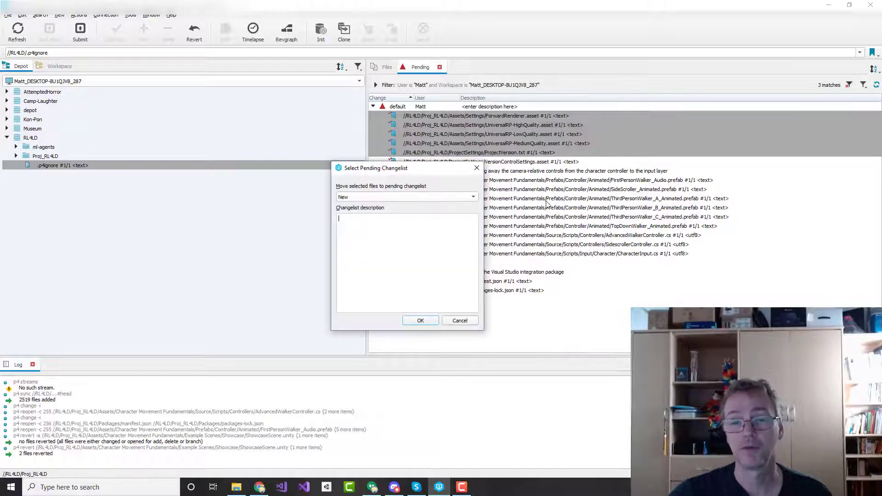
pyautogui.click(365, 244)
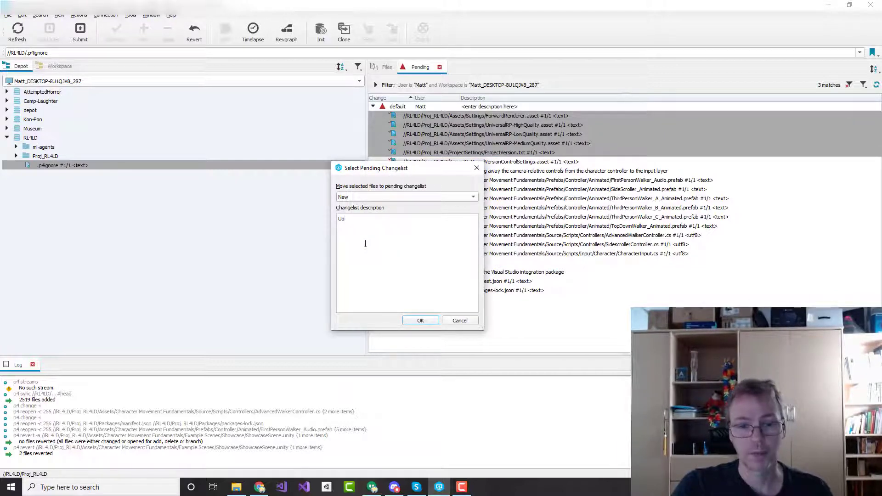
pyautogui.write('Upgrading Unity')
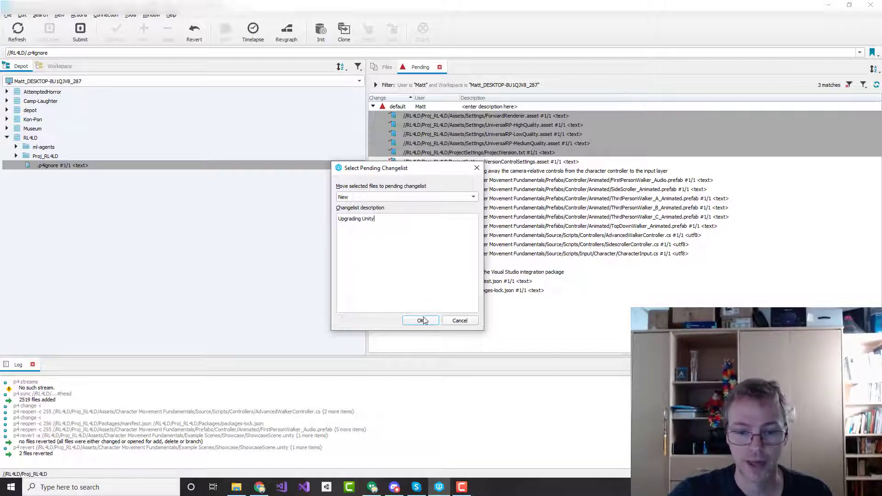
pyautogui.click(422, 320)
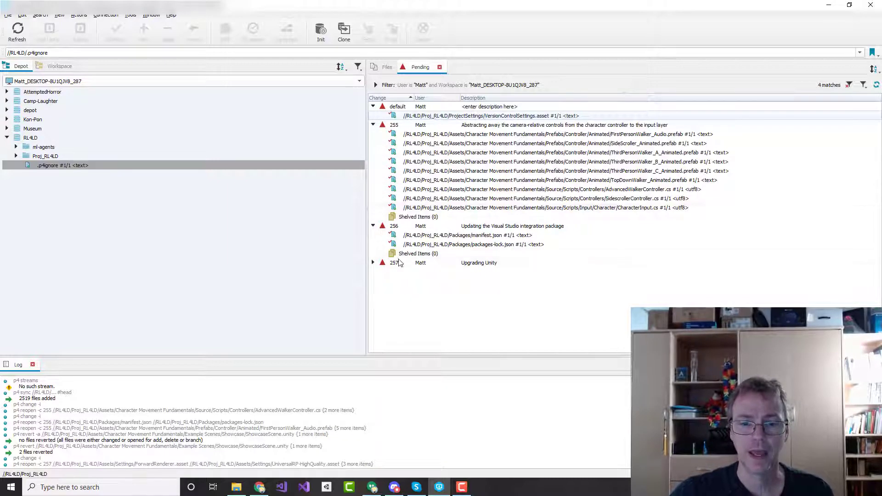
pyautogui.click(373, 263)
# Prefix changelist 257's description with 'DO NOT CHECK IN' in its pending changelist details and save it
pyautogui.click(372, 264)
pyautogui.click(473, 264)
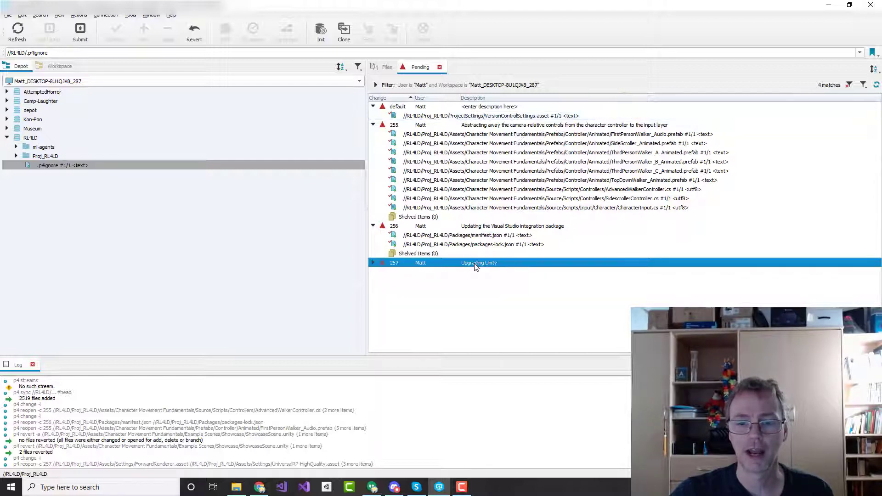
pyautogui.rightClick(474, 263)
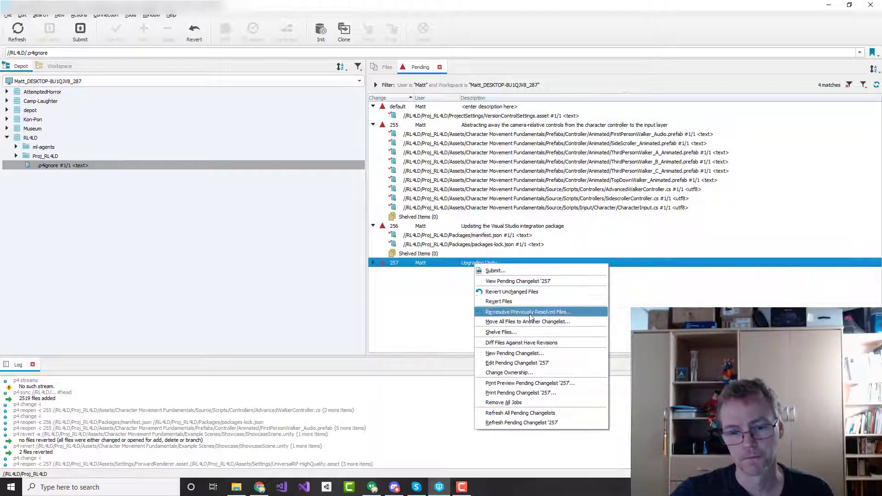
pyautogui.click(532, 282)
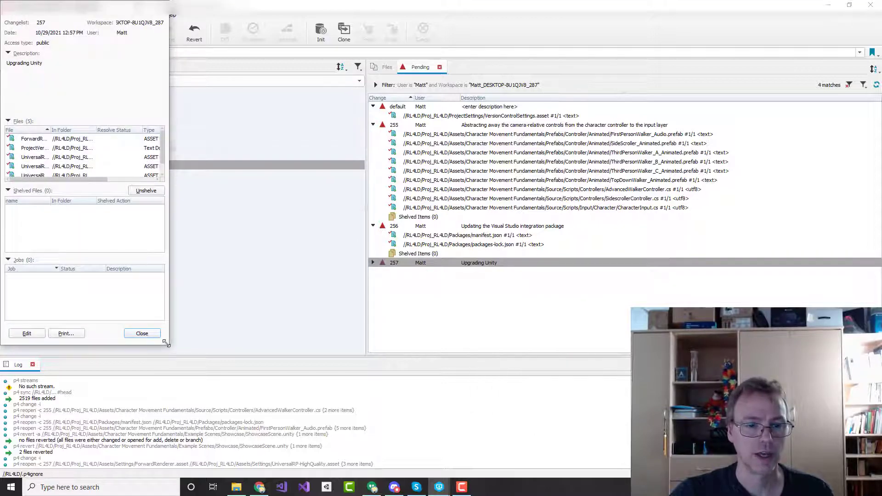
pyautogui.moveTo(165, 343); pyautogui.dragTo(501, 336)
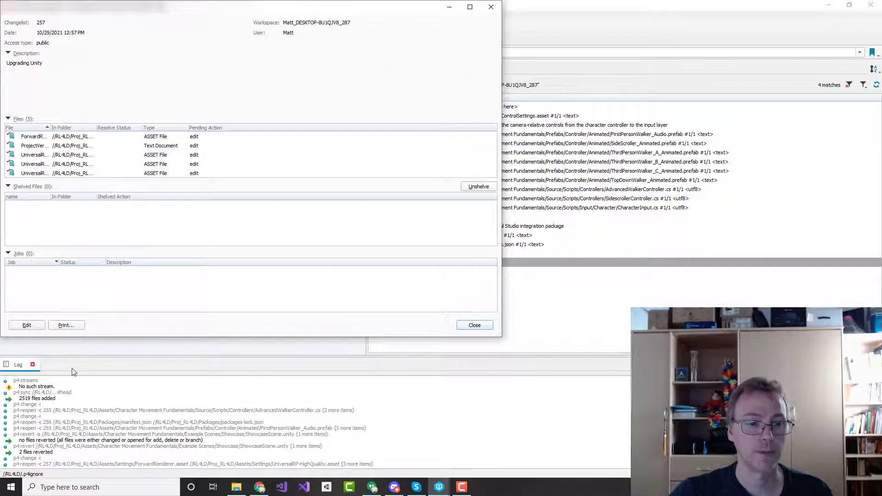
pyautogui.click(27, 325)
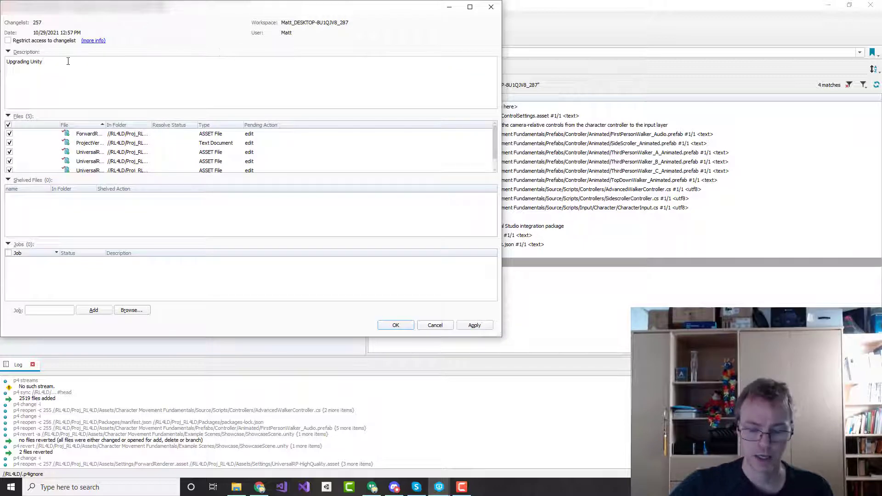
pyautogui.press('Home')
pyautogui.write('DO NOT CHE')
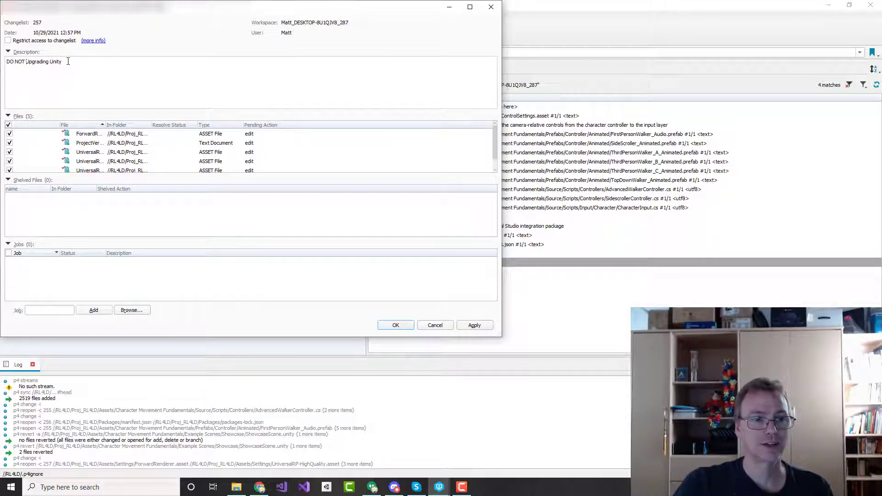
pyautogui.write('CK IN')
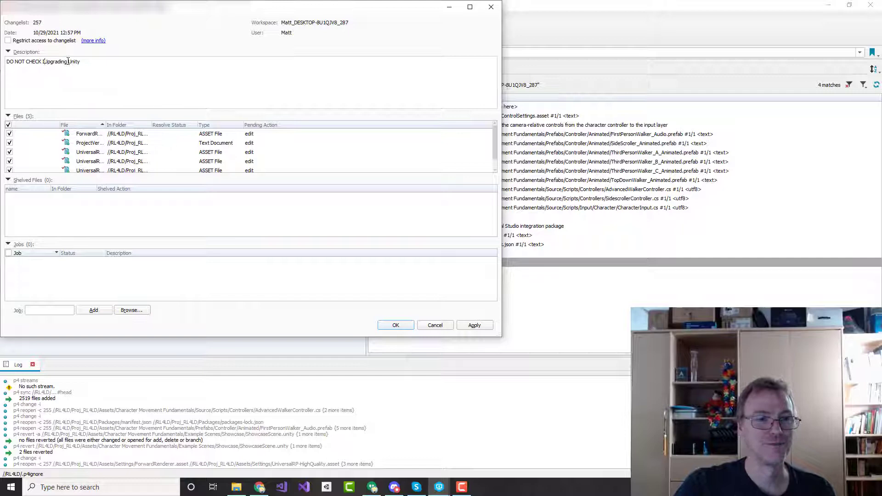
pyautogui.click(395, 325)
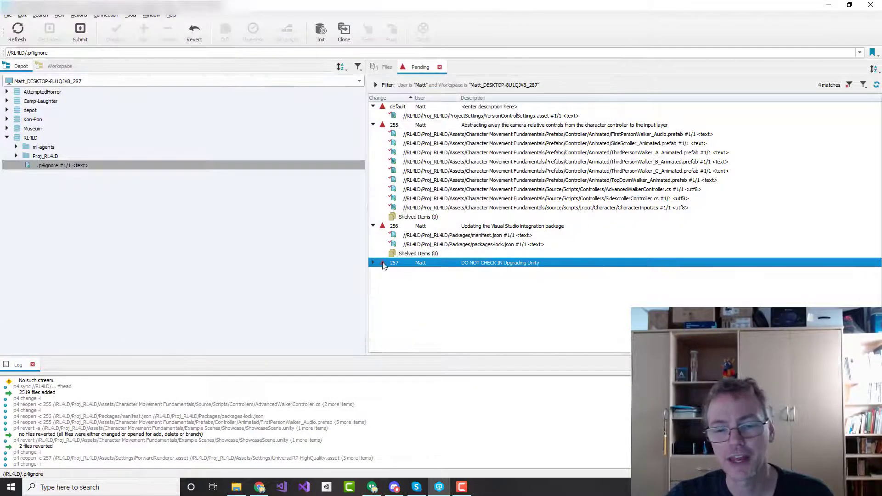
# Review changelist 257's files, then select VersionControlSettings.asset in the default changelist
pyautogui.click(374, 263)
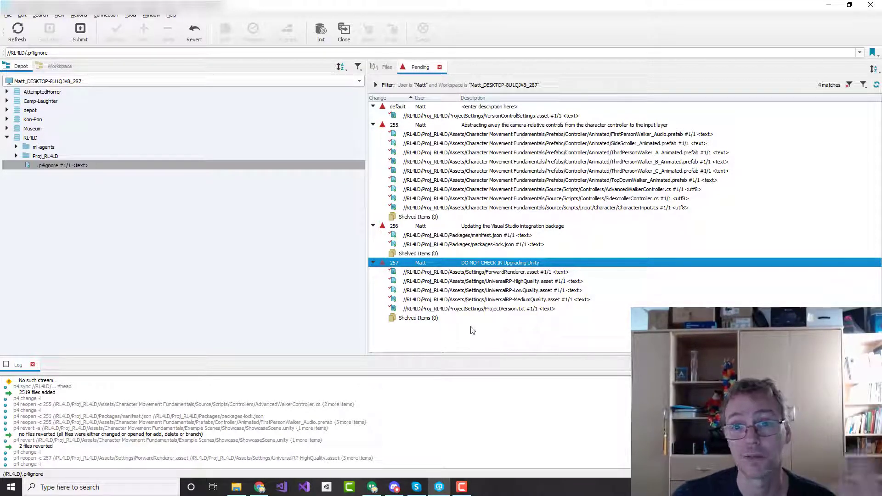
pyautogui.click(374, 263)
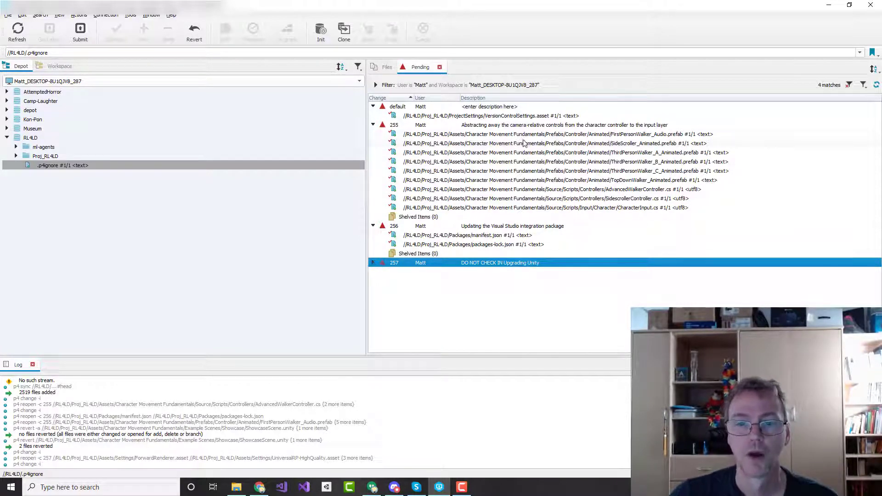
pyautogui.click(530, 117)
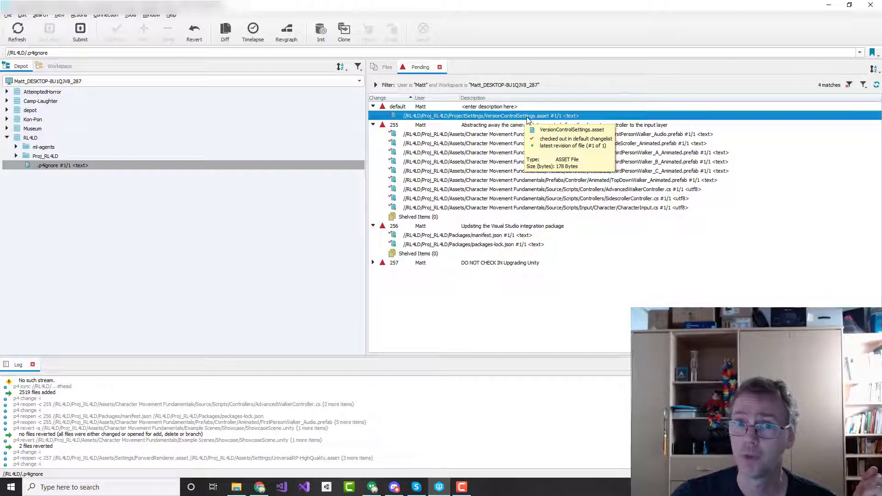
pyautogui.rightClick(481, 109)
pyautogui.click(457, 118)
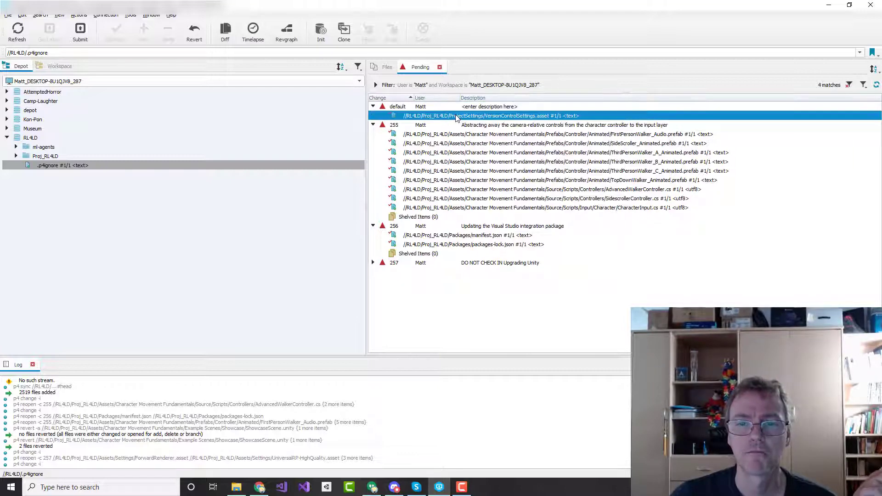
# Submit VersionControlSettings.asset alone as change 258, described 'Enabled Perforce Sharing'
pyautogui.rightClick(456, 117)
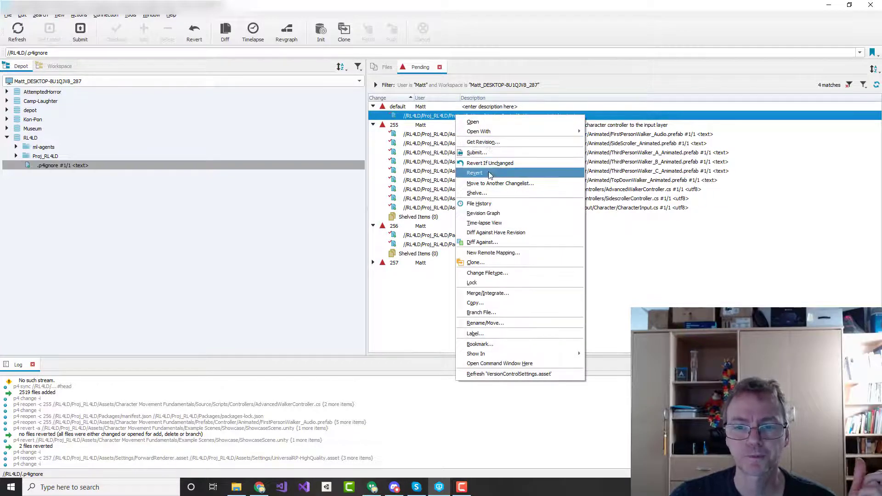
pyautogui.click(489, 153)
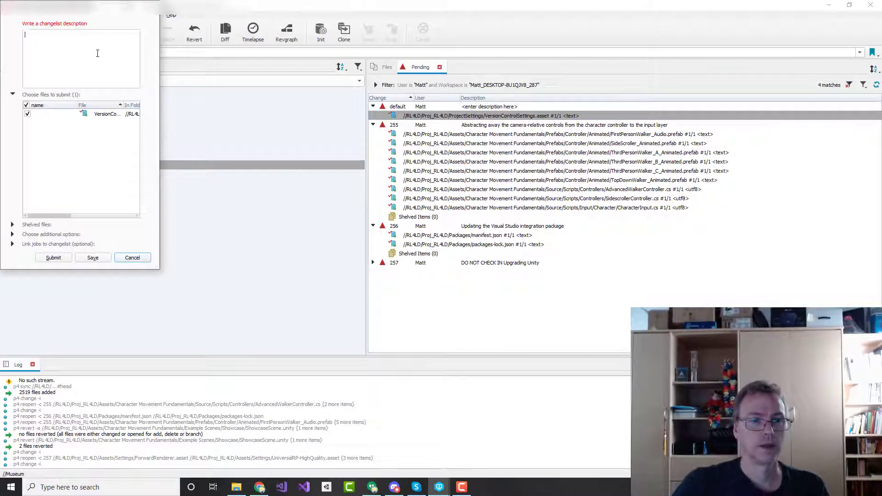
pyautogui.write('Enabled Perfor')
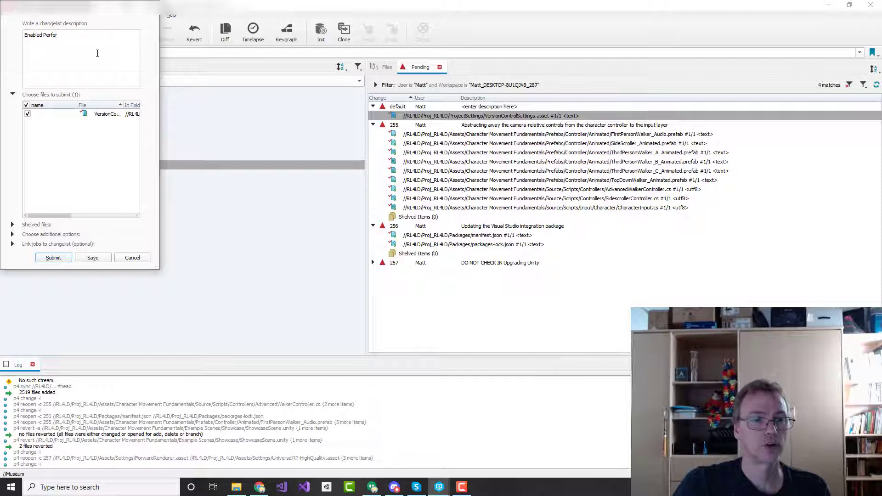
pyautogui.write('ce Sharing')
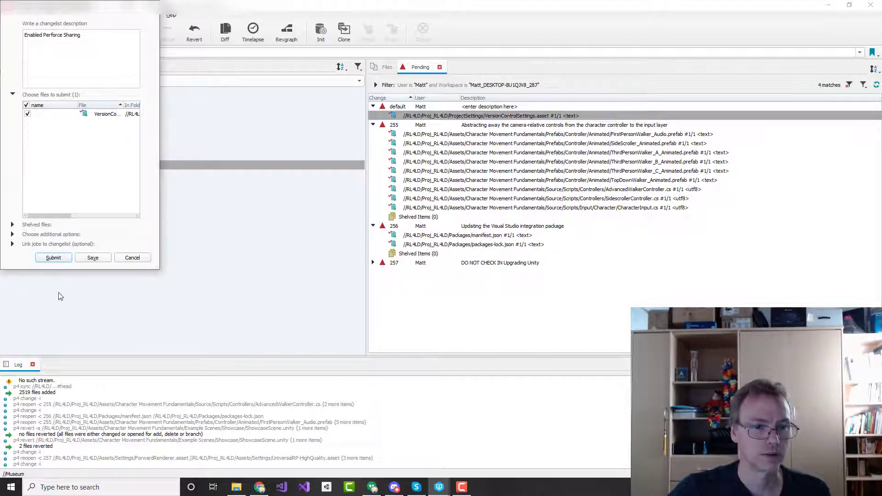
pyautogui.click(51, 258)
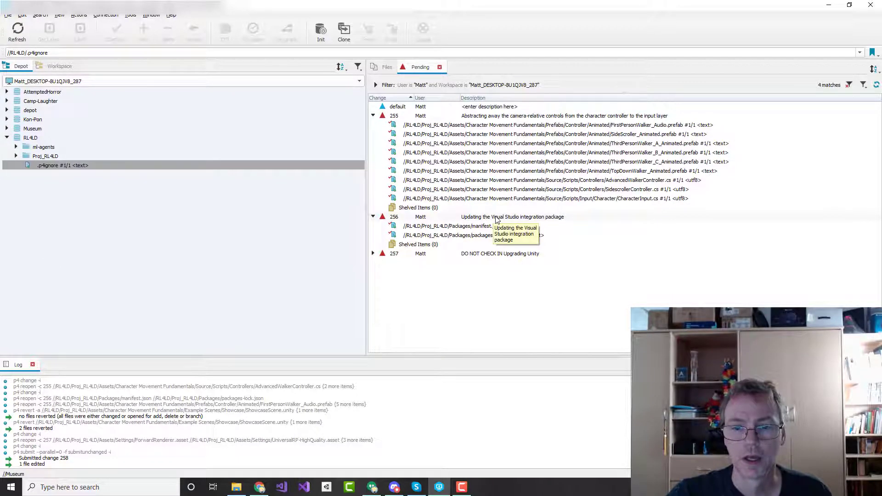
# Submit changelist 255's nine files as change 259
pyautogui.click(493, 118)
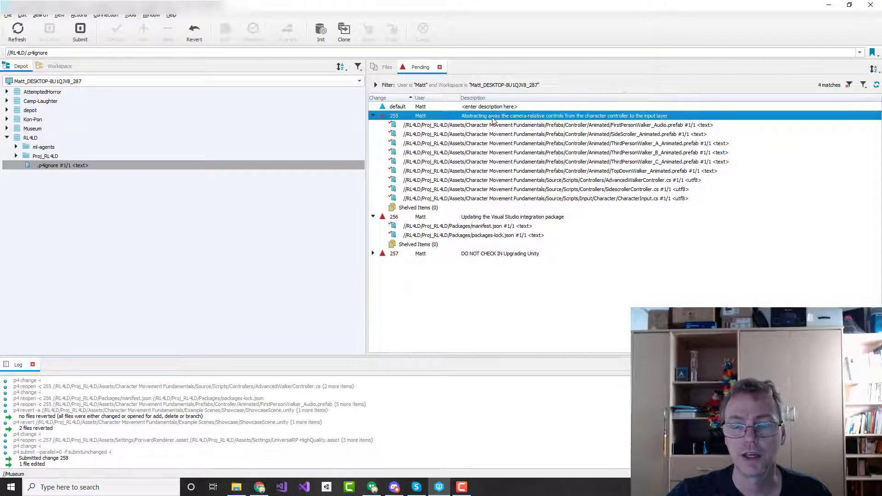
pyautogui.rightClick(493, 118)
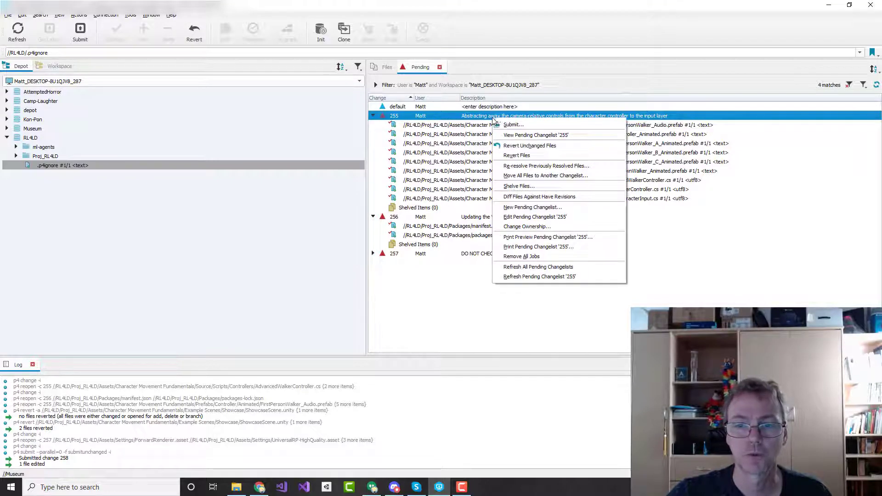
pyautogui.click(532, 126)
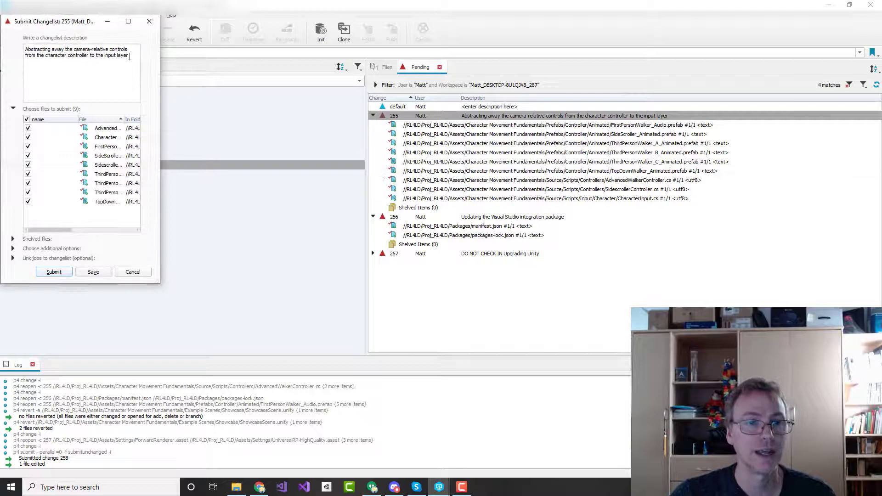
pyautogui.moveTo(129, 55); pyautogui.dragTo(36, 44)
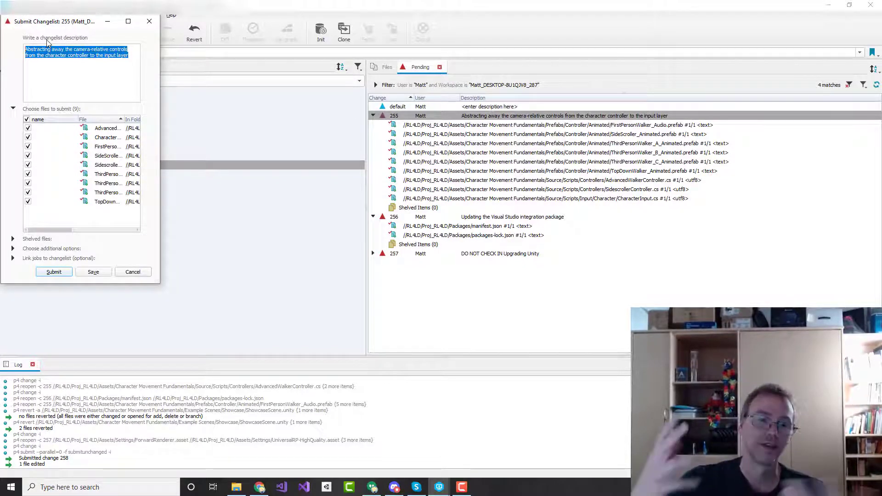
pyautogui.click(64, 273)
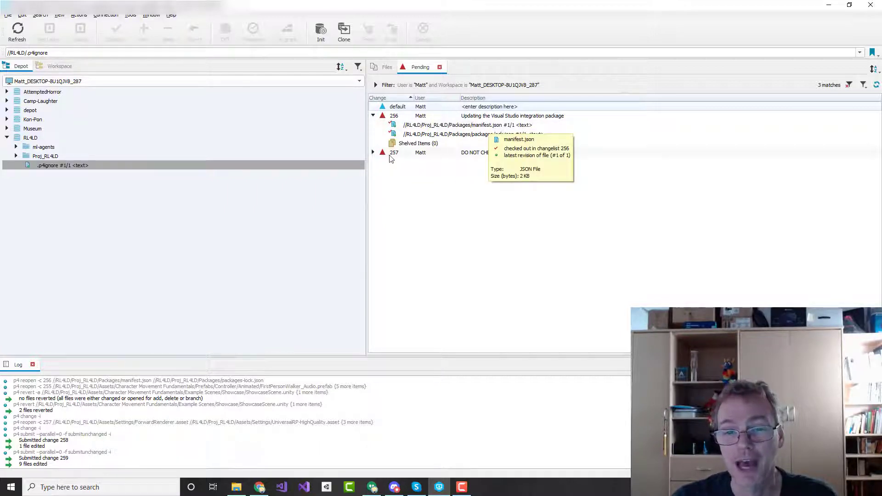
# Submit the Visual Studio package changelist 256 to the depot as change 260
pyautogui.click(374, 153)
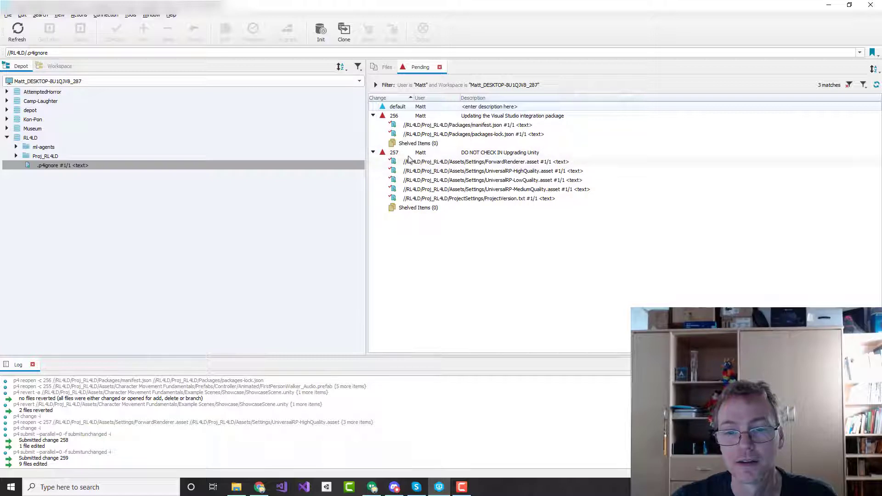
pyautogui.click(373, 153)
pyautogui.rightClick(486, 118)
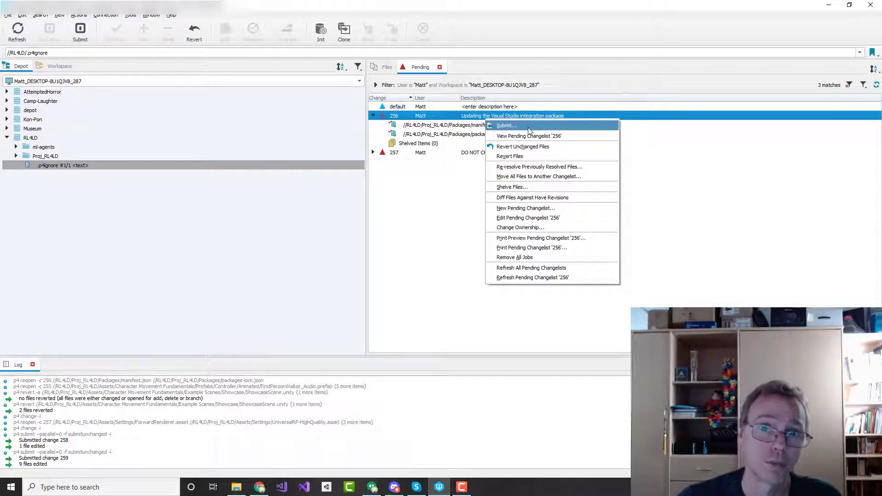
pyautogui.click(529, 128)
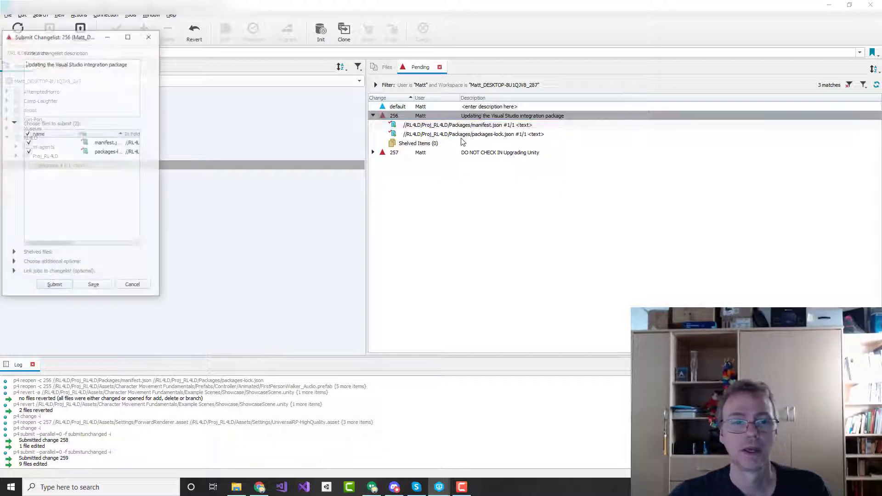
pyautogui.click(54, 286)
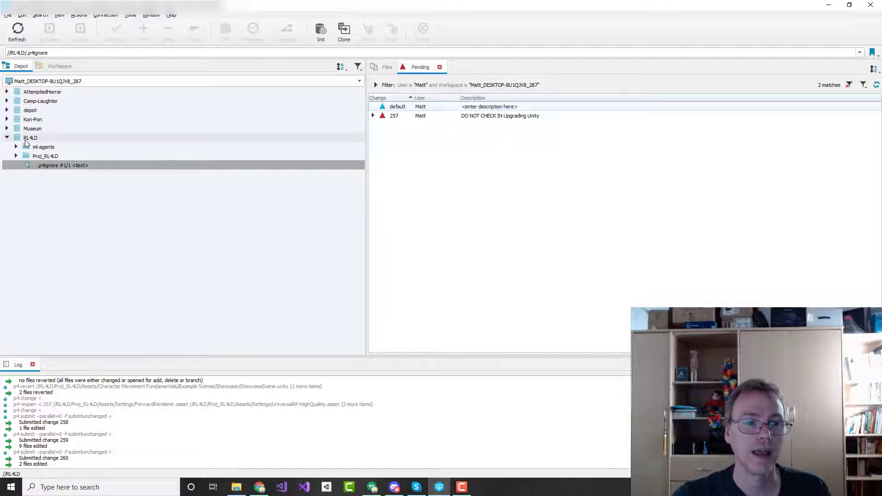
# Show the RL4LD depot's submitted history sorted by Date Submitted, newest first
pyautogui.click(53, 138)
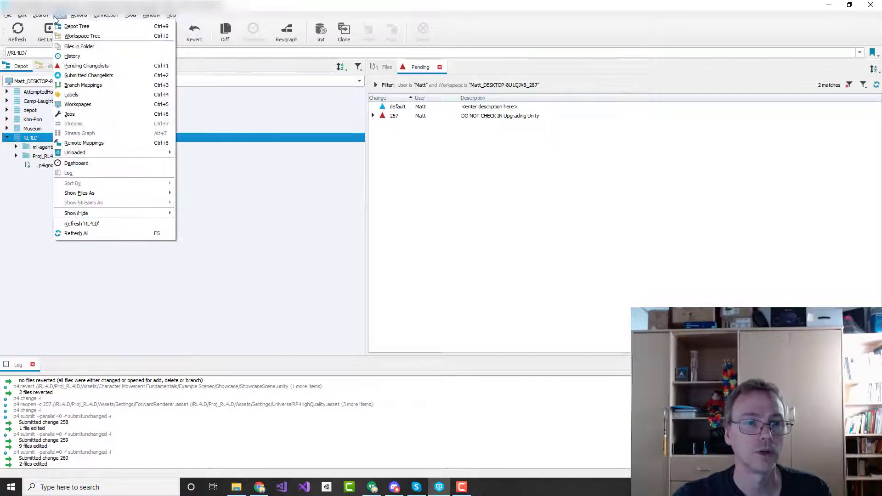
pyautogui.click(92, 55)
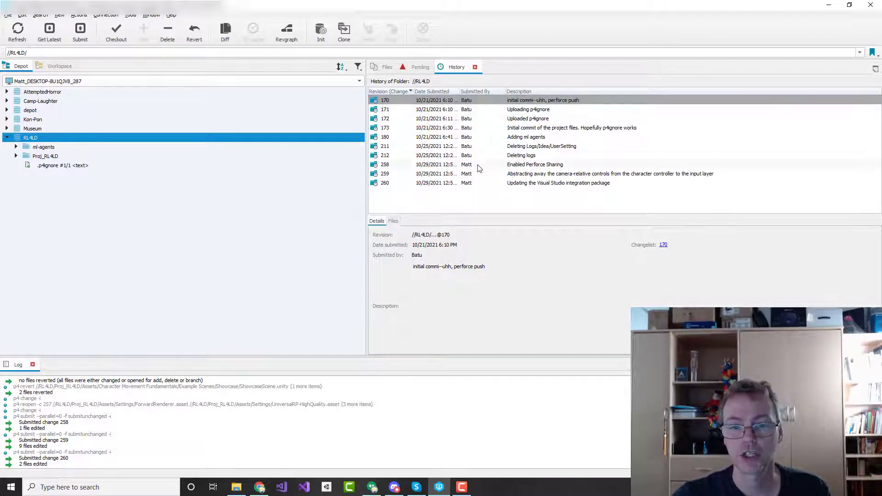
pyautogui.click(444, 93)
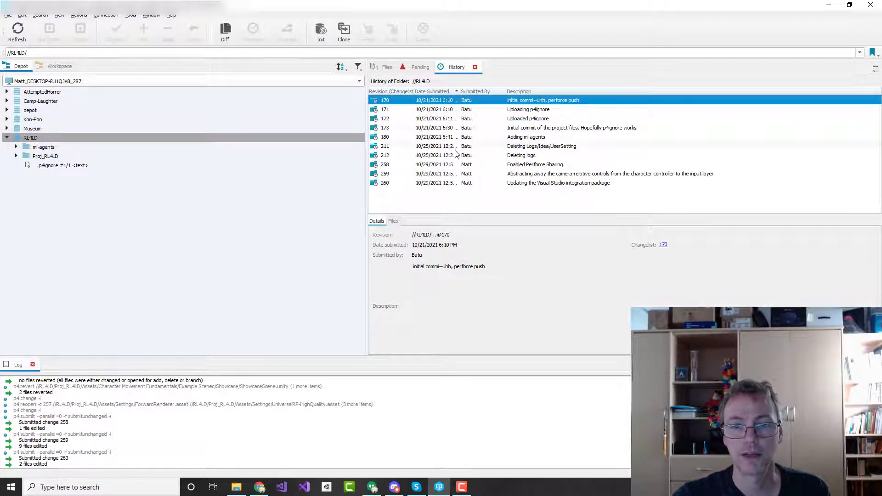
pyautogui.click(432, 92)
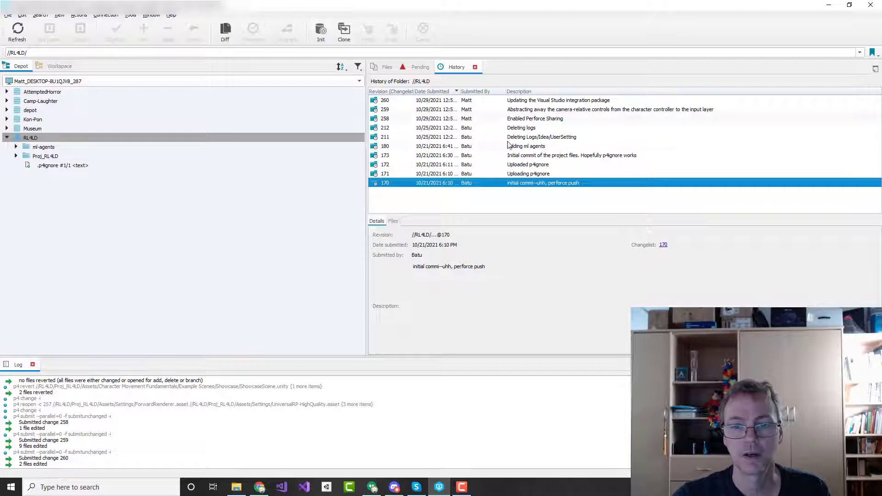
# Inspect the details of submitted changes 258, 259 and 260
pyautogui.click(436, 120)
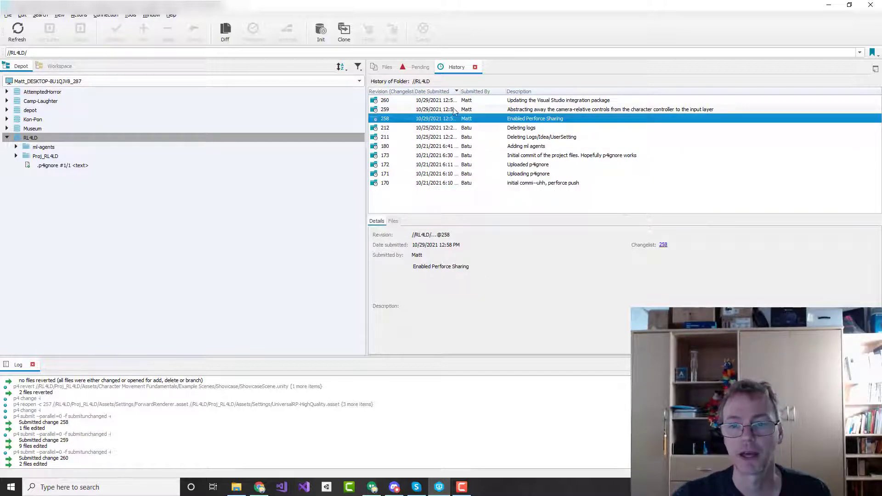
pyautogui.click(527, 101)
pyautogui.click(525, 110)
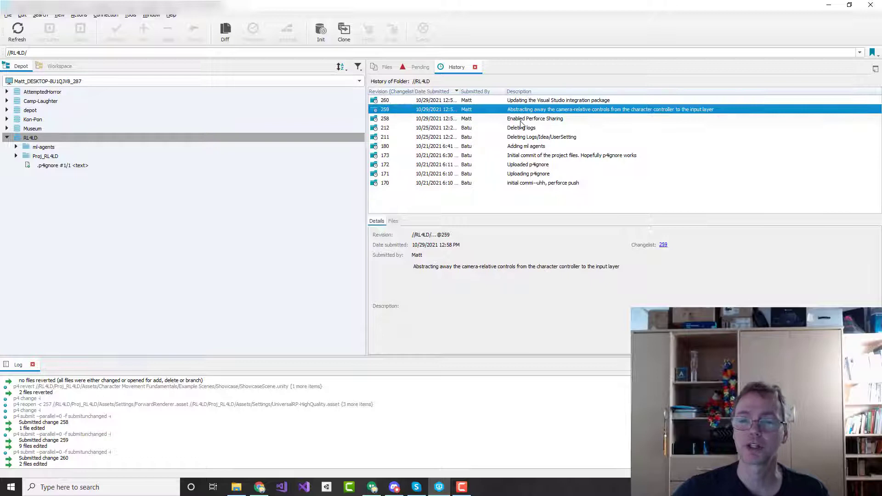
pyautogui.click(522, 120)
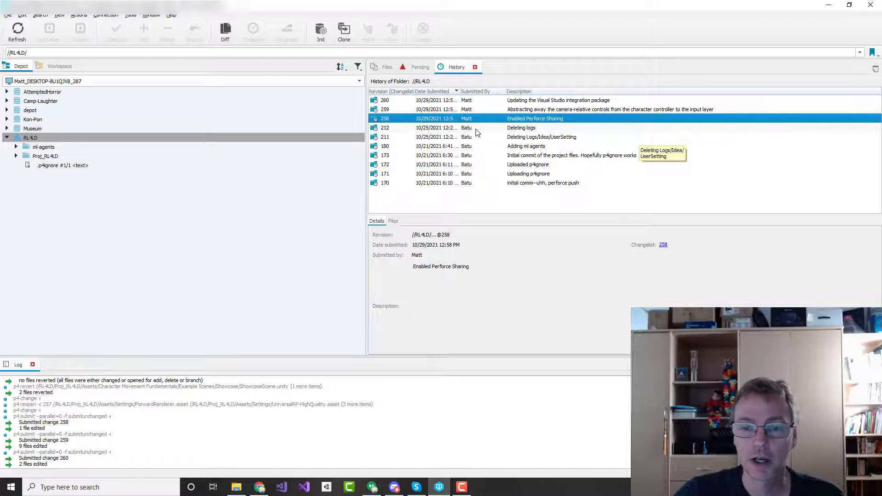
pyautogui.click(544, 102)
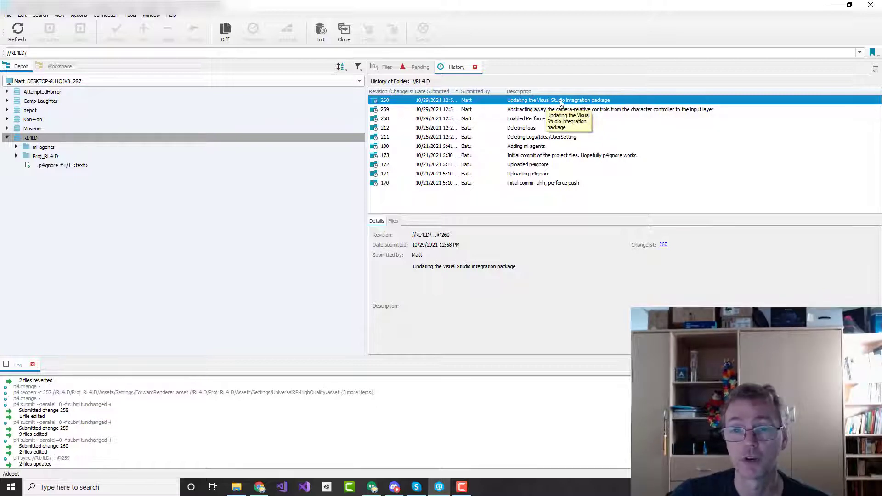
# Save an undo of changelist 260's package changes into new pending changelist 261
pyautogui.rightClick(560, 102)
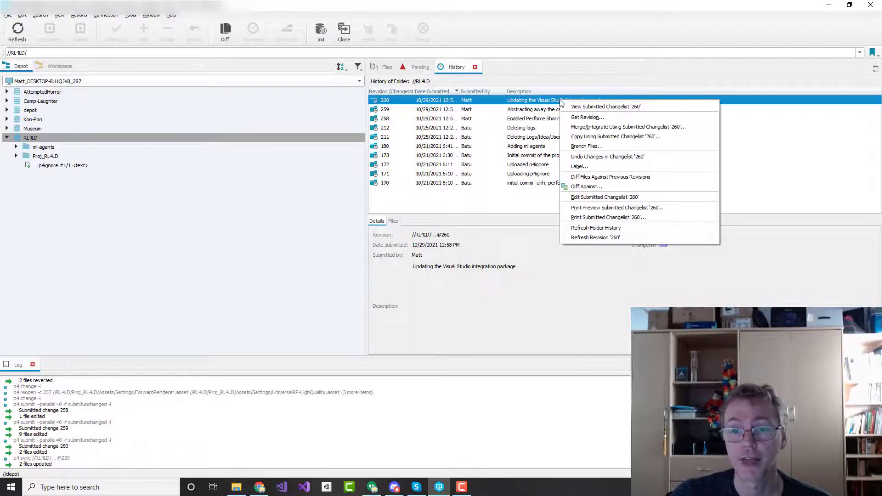
pyautogui.click(612, 157)
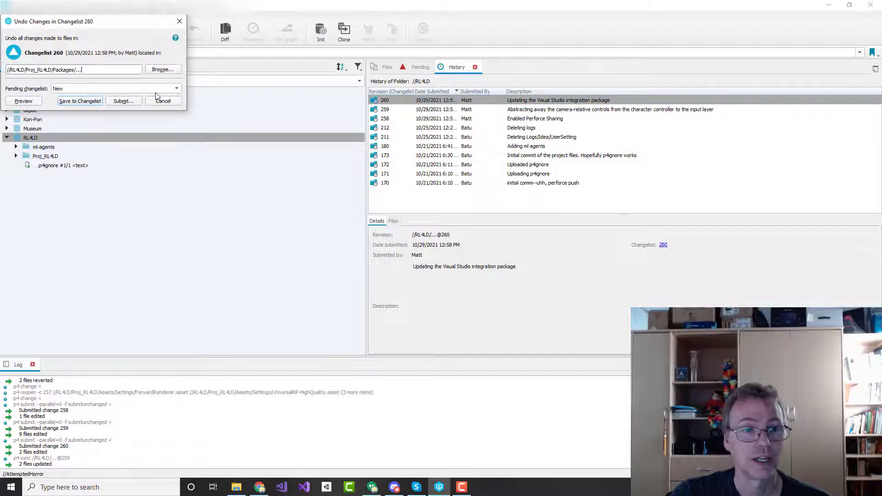
pyautogui.moveTo(184, 108); pyautogui.dragTo(277, 110)
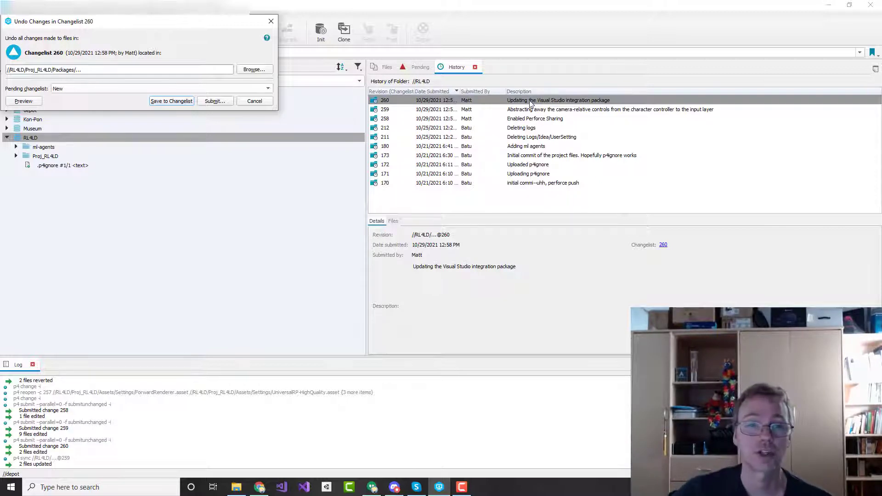
pyautogui.moveTo(182, 25); pyautogui.dragTo(367, 84)
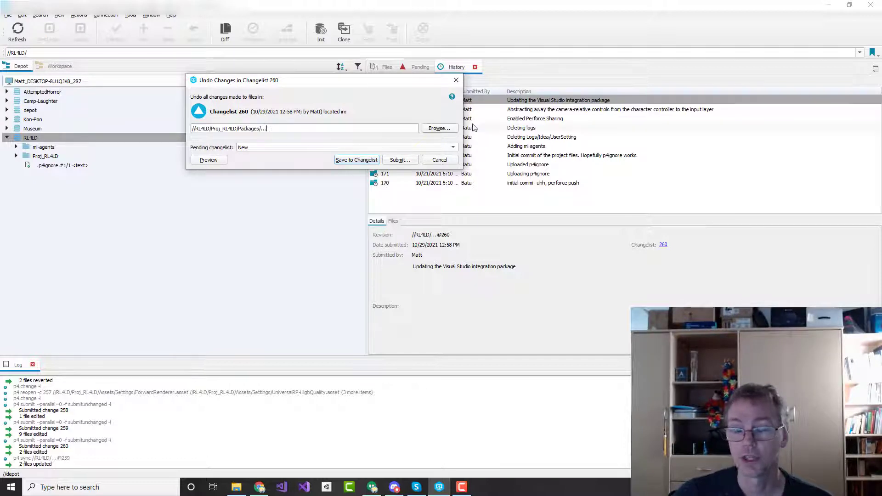
pyautogui.click(355, 161)
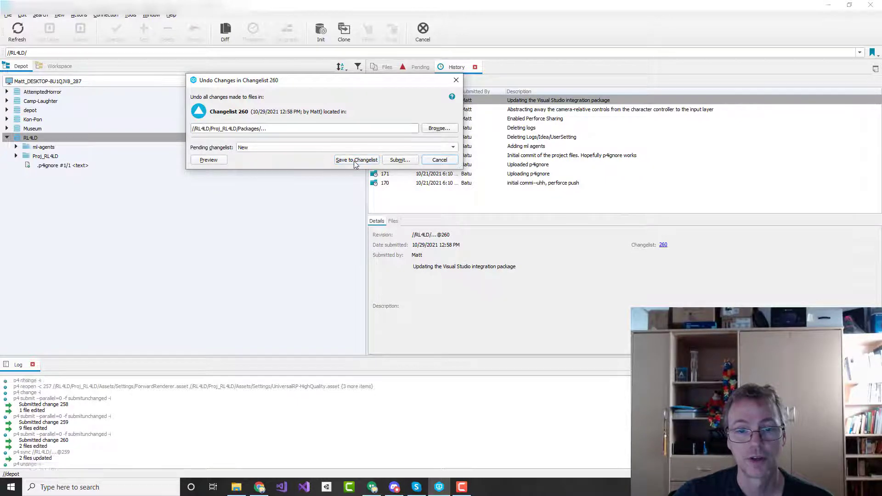
pyautogui.click(419, 67)
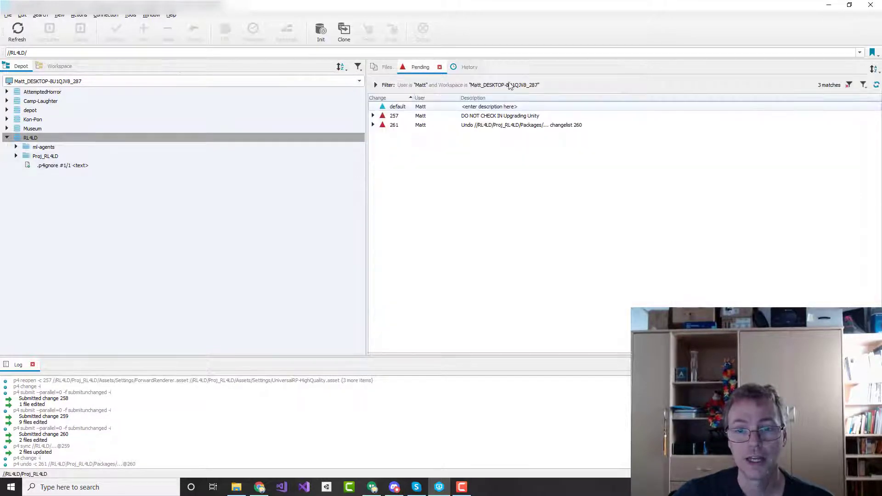
# Revert manifest.json and packages-lock.json from pending changelist 261, leaving it empty
pyautogui.click(475, 127)
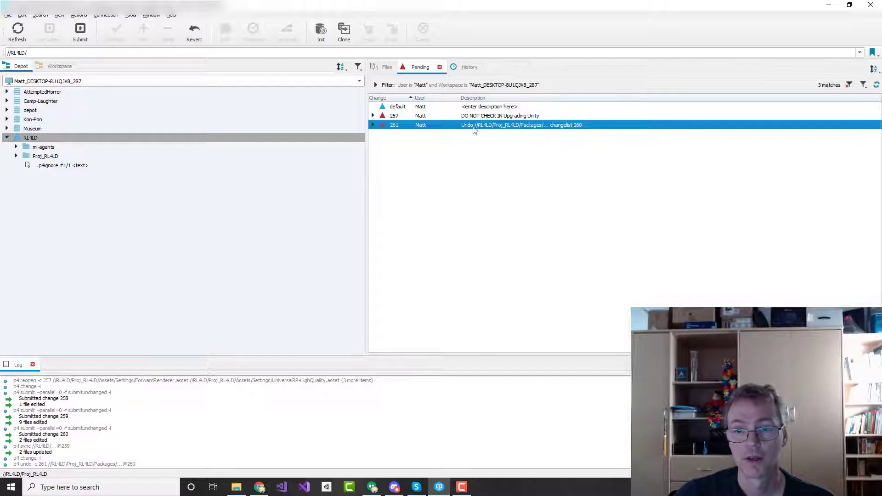
pyautogui.click(374, 125)
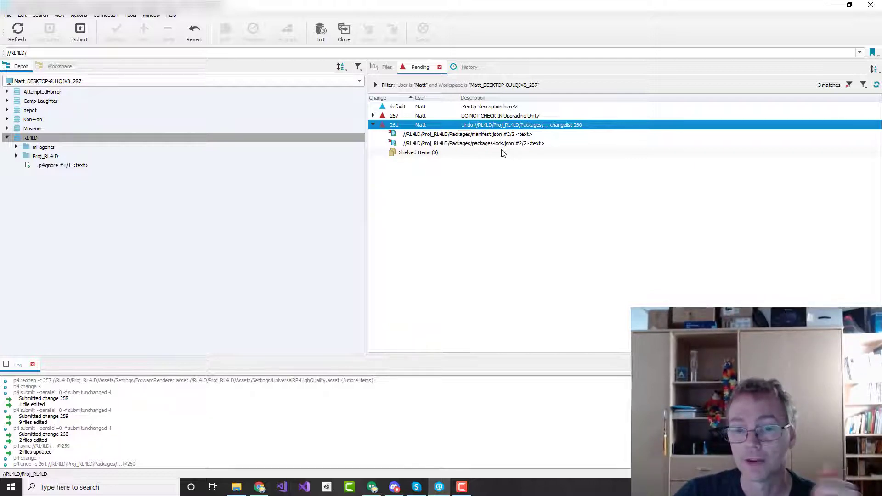
pyautogui.rightClick(490, 126)
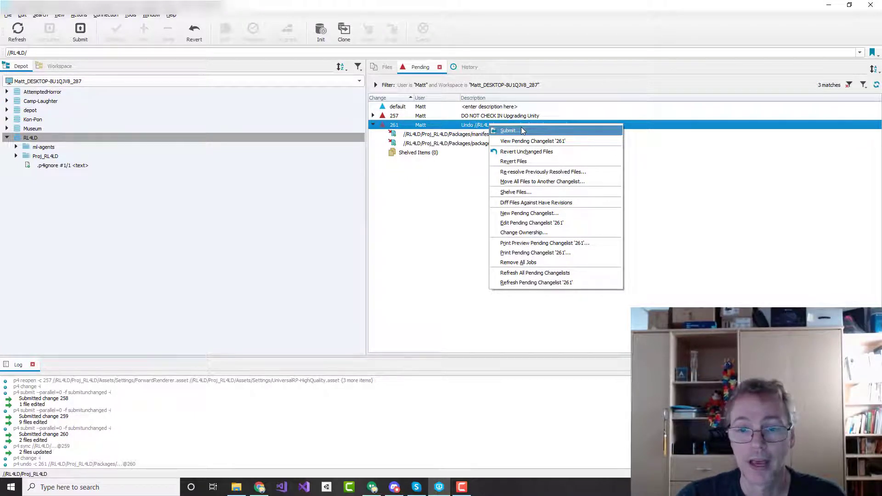
pyautogui.click(518, 164)
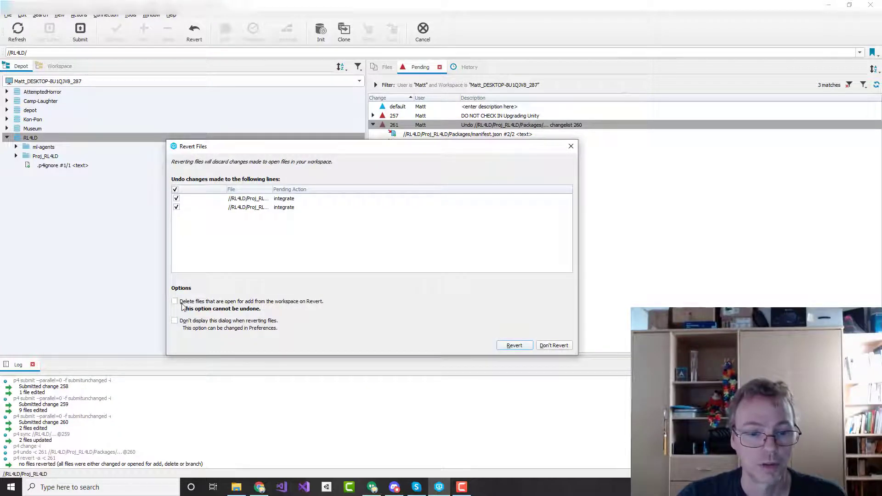
pyautogui.click(515, 346)
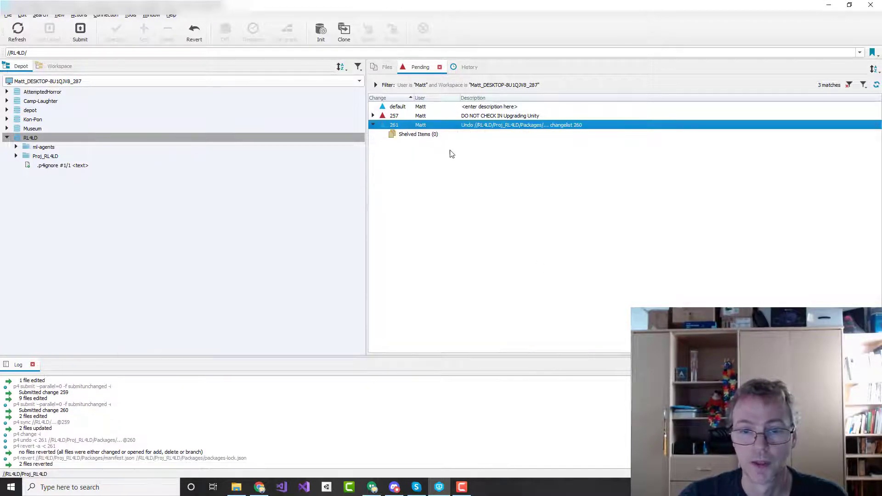
# Delete the emptied pending changelist 261
pyautogui.rightClick(515, 125)
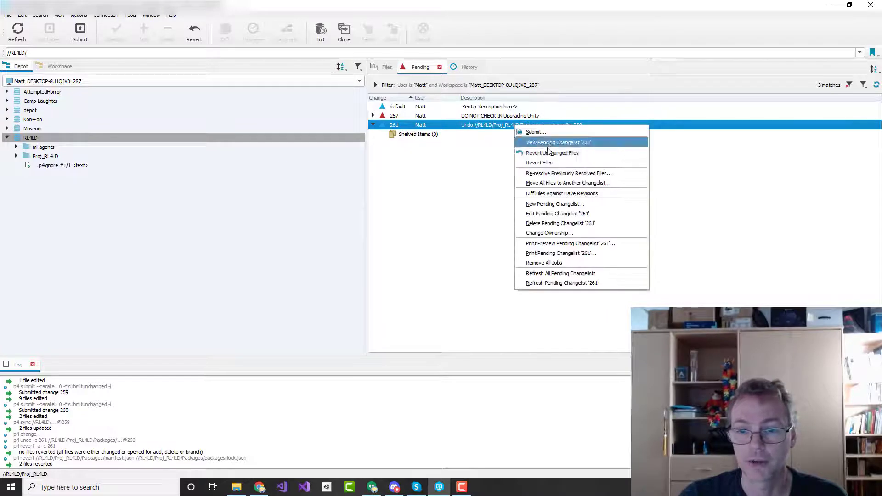
pyautogui.click(549, 224)
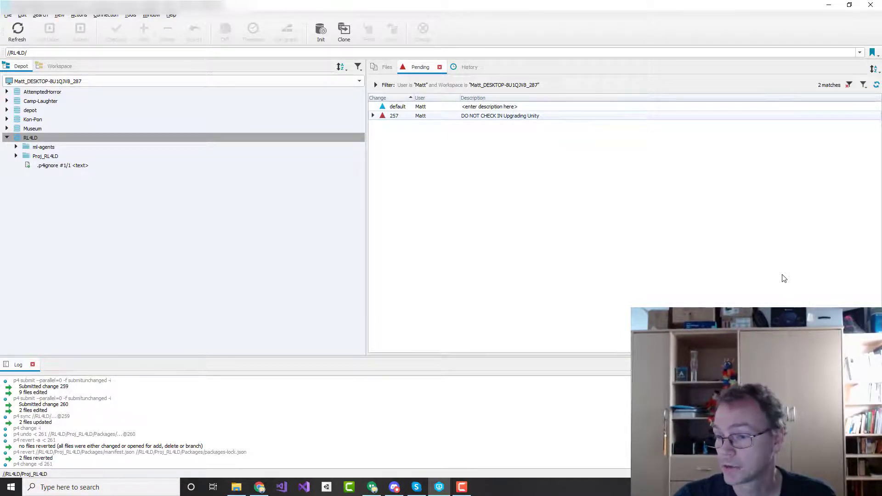
# List changelist 257's five upgrade files and bring up ProjectVersion.txt's actions to diff against the have revision
pyautogui.click(373, 116)
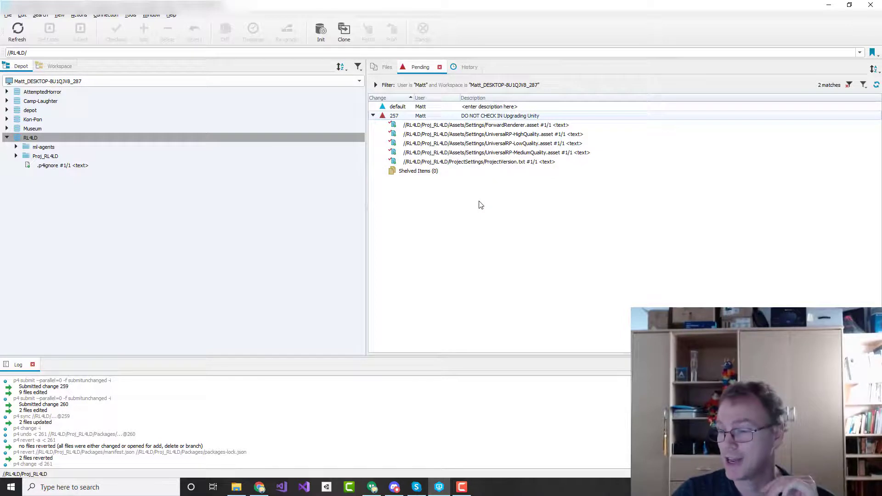
pyautogui.click(501, 163)
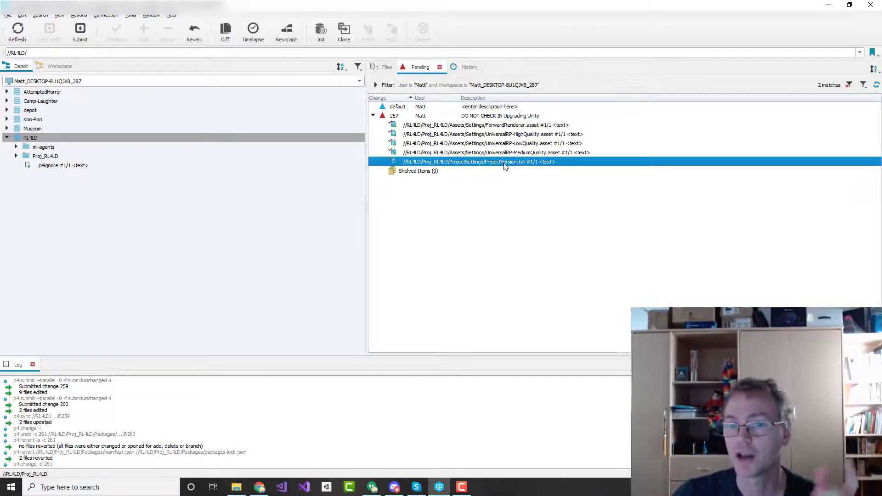
pyautogui.rightClick(504, 163)
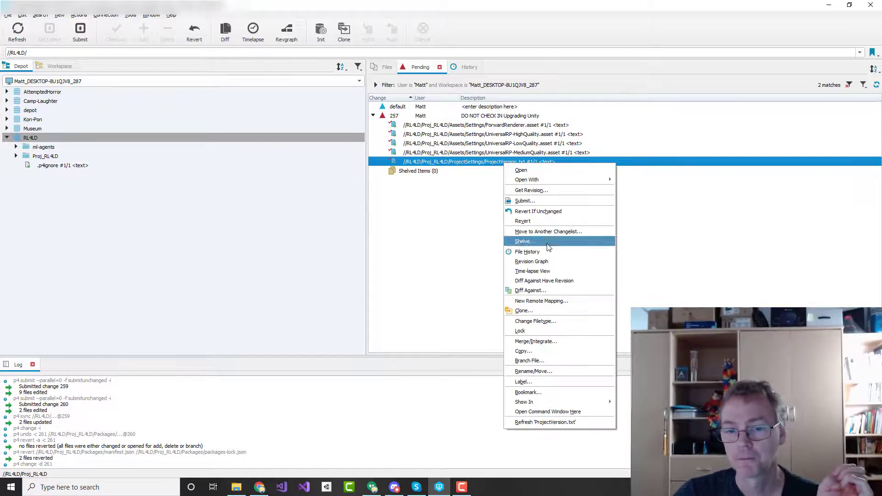
pyautogui.click(554, 283)
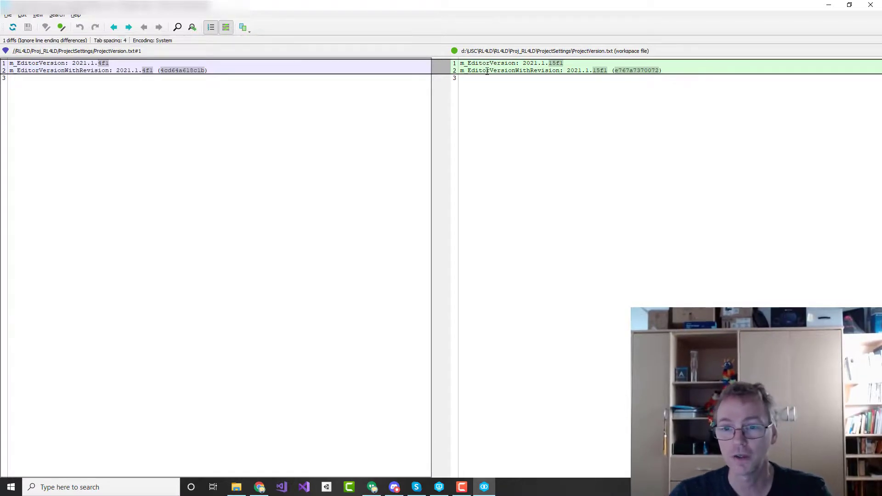
pyautogui.click(871, 4)
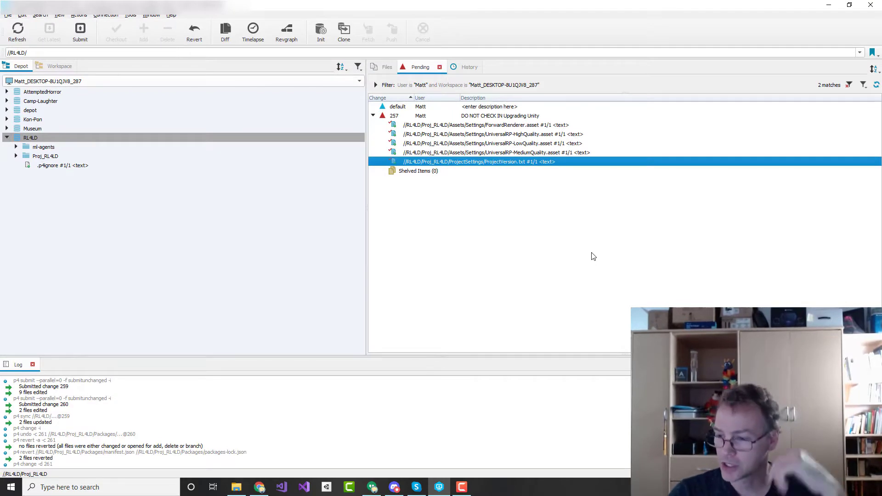